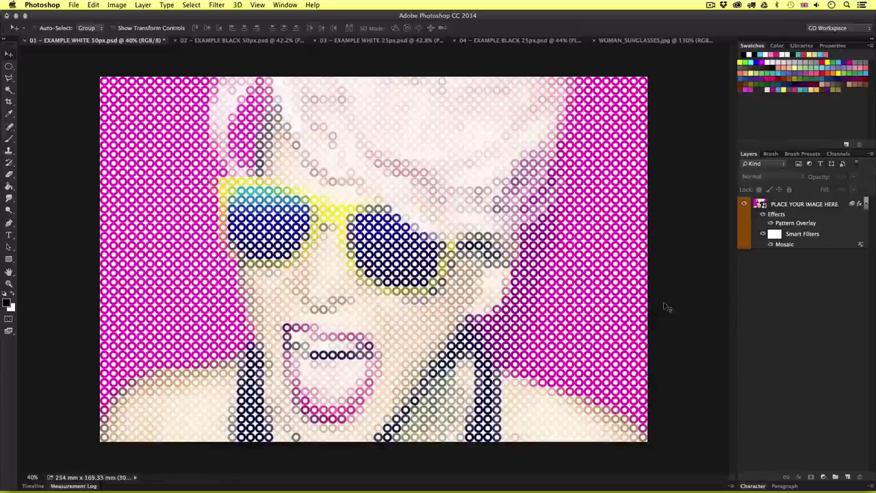
Hide the Mosaic filter and layer effects on the PLACE YOUR IMAGE HERE layer, then show both again to compare the image
{"action": "left_click", "coordinate": [771, 244]}
{"action": "left_click", "coordinate": [763, 214]}
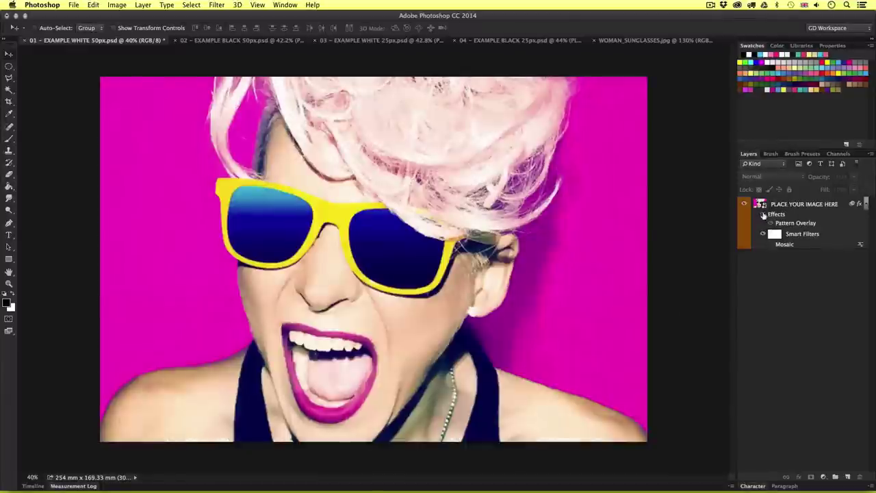
{"action": "left_click", "coordinate": [770, 244]}
{"action": "left_click", "coordinate": [763, 214]}
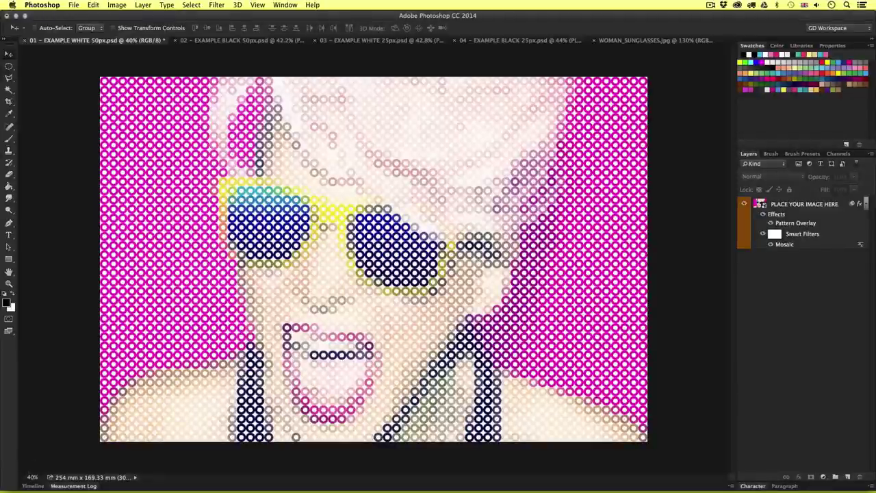
Examine the ring pattern and mosaic colours of the white 50px example at close range around the sunglasses and face
{"action": "scroll", "coordinate": [346, 266], "scroll_direction": "up", "scroll_amount": 3}
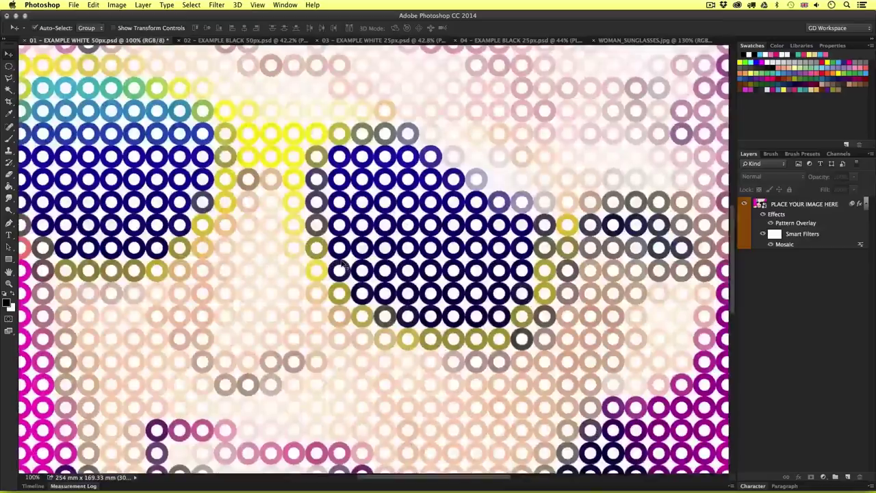
{"action": "scroll", "coordinate": [352, 281], "scroll_direction": "left", "scroll_amount": 3}
{"action": "scroll", "coordinate": [355, 287], "scroll_direction": "up", "scroll_amount": 2}
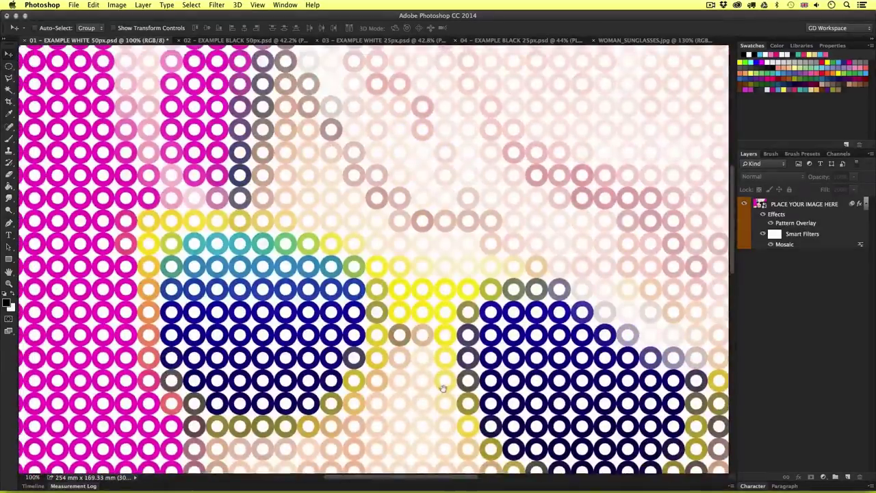
{"action": "scroll", "coordinate": [487, 307], "scroll_direction": "down", "scroll_amount": 10}
{"action": "scroll", "coordinate": [487, 307], "scroll_direction": "right", "scroll_amount": 3}
{"action": "key", "text": "z"}
{"action": "scroll", "coordinate": [487, 306], "scroll_direction": "down", "scroll_amount": 4}
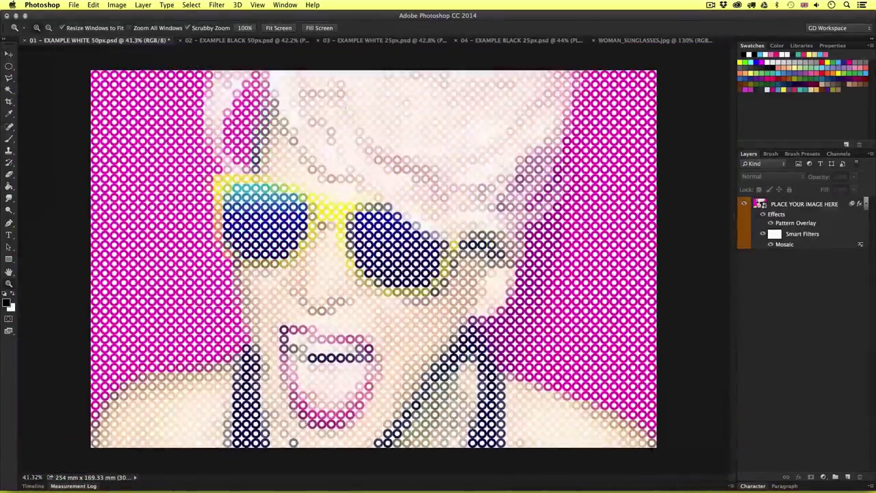
Review the black 50px, white 25px and black 25px example documents to compare their ring patterns
{"action": "left_click", "coordinate": [249, 41]}
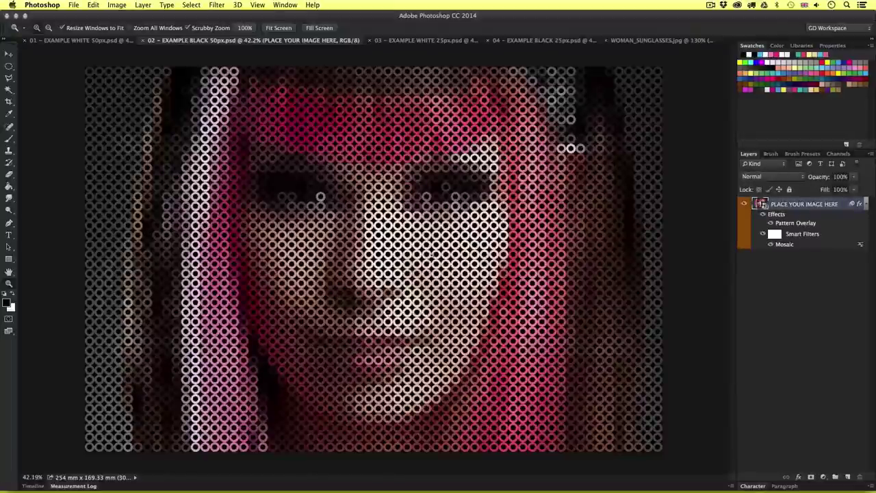
{"action": "key", "text": "v"}
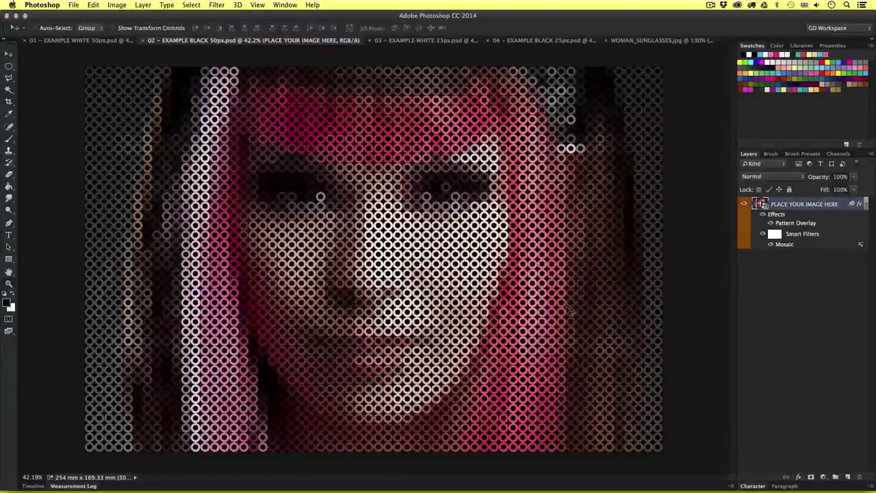
{"action": "left_click", "coordinate": [424, 41]}
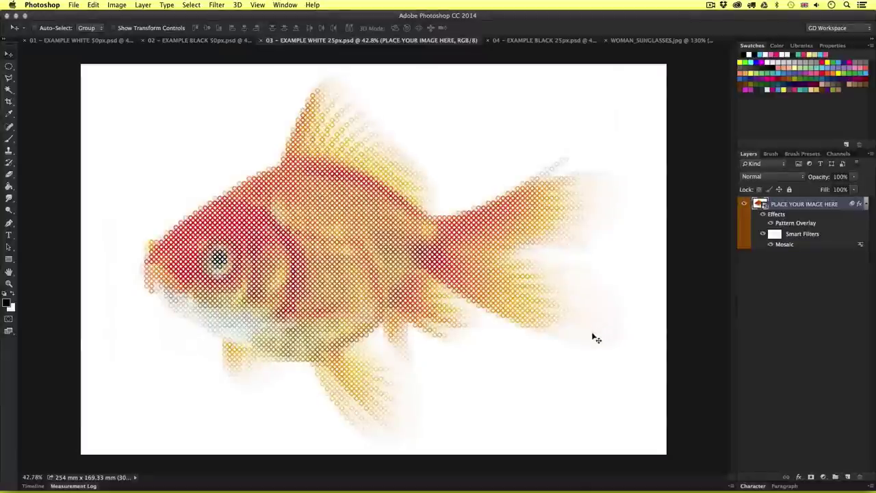
{"action": "key", "text": "z"}
{"action": "left_click_drag", "start_coordinate": [260, 273], "coordinate": [293, 301]}
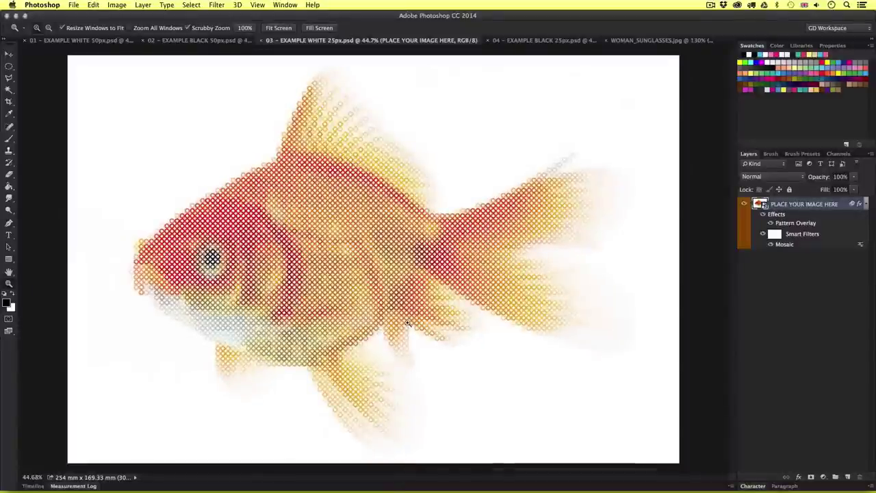
{"action": "left_click", "coordinate": [525, 41]}
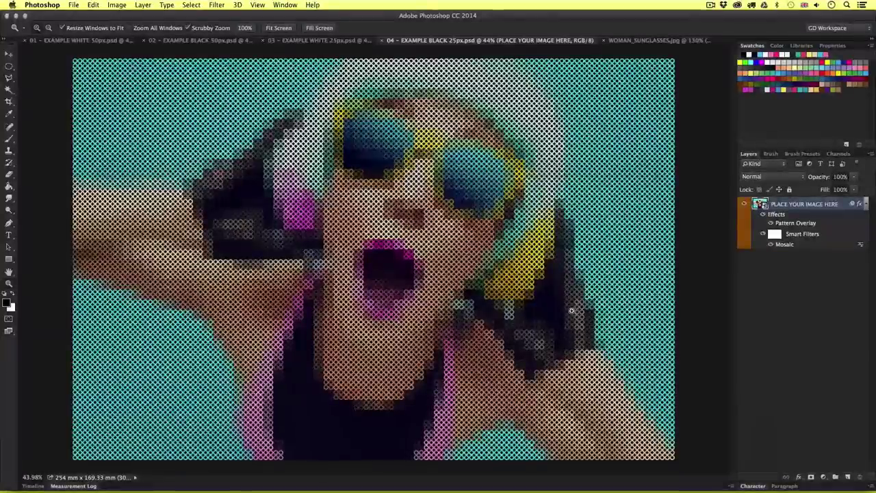
{"action": "key", "text": "v"}
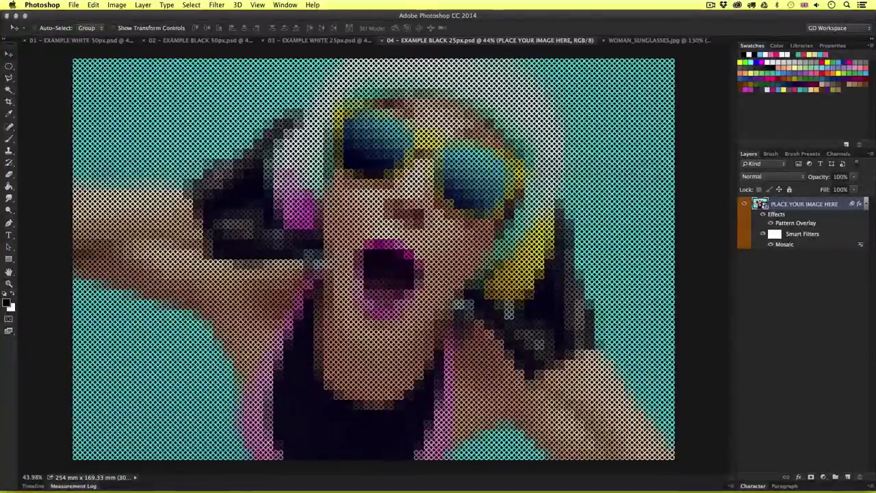
{"action": "key", "text": "z"}
{"action": "mouse_move", "coordinate": [391, 267]}
{"action": "left_mouse_down"}
{"action": "mouse_move", "coordinate": [434, 221]}
{"action": "mouse_move", "coordinate": [394, 272]}
{"action": "left_mouse_up"}
{"action": "key", "text": "v"}
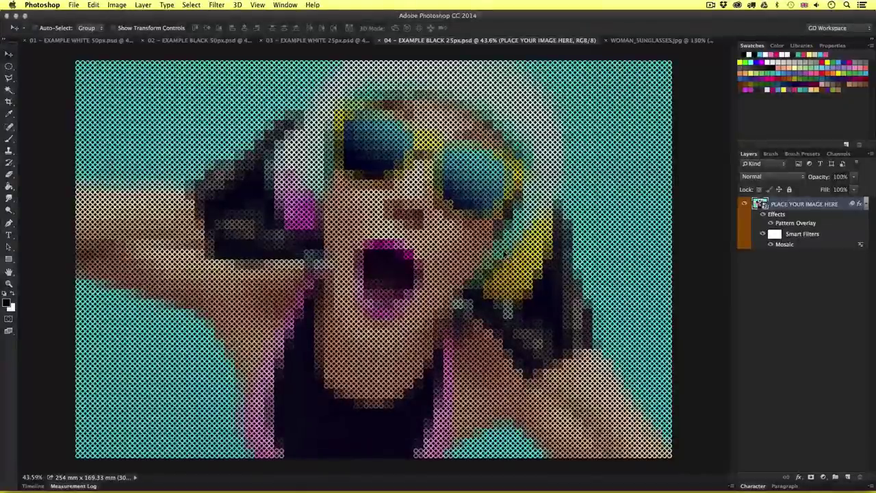
Inspect the smart object contents of the layer in 01 – EXAMPLE WHITE 50px.psd and close them without changes
{"action": "left_click", "coordinate": [82, 39]}
{"action": "key", "text": "z"}
{"action": "left_click_drag", "start_coordinate": [396, 235], "coordinate": [401, 234]}
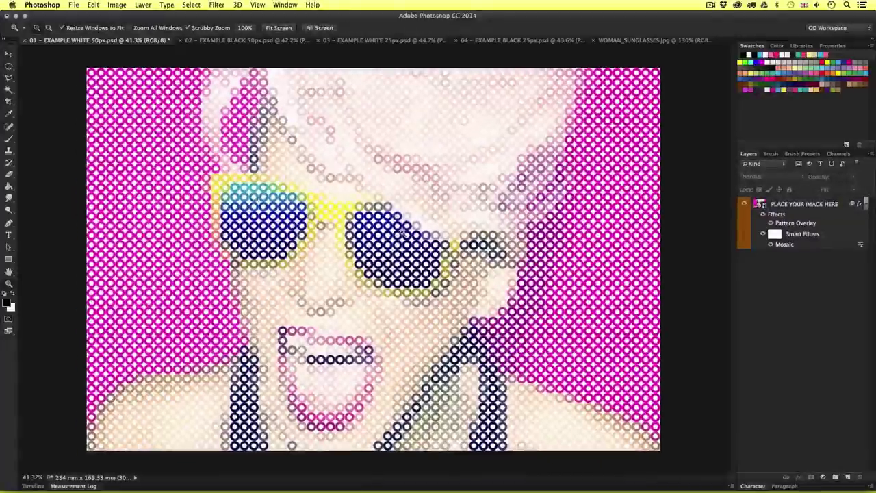
{"action": "key", "text": "v"}
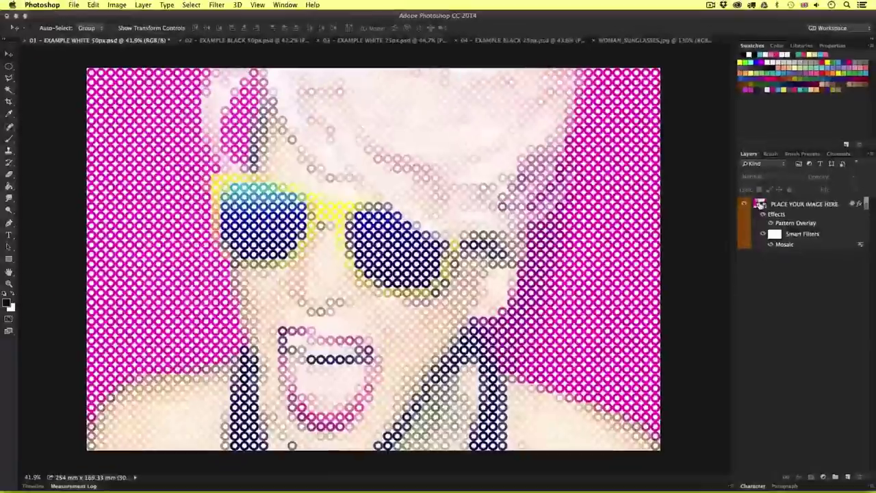
{"action": "double_click", "coordinate": [760, 204]}
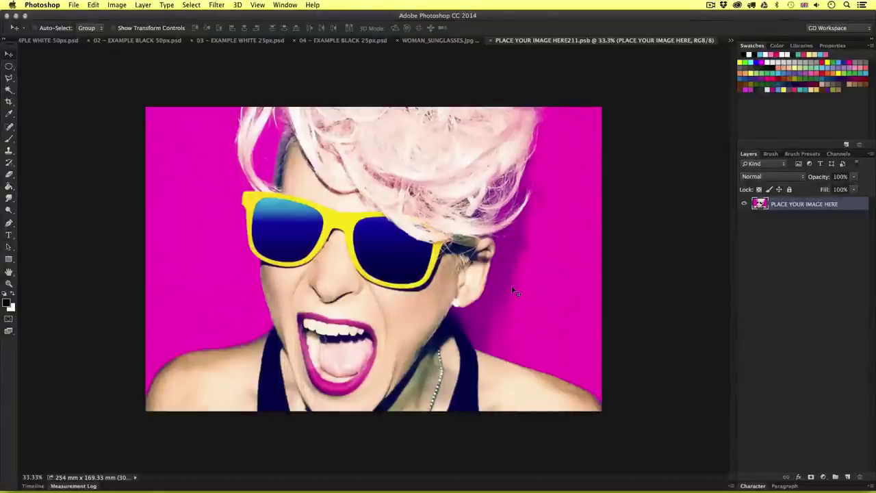
{"action": "key", "text": "super+w"}
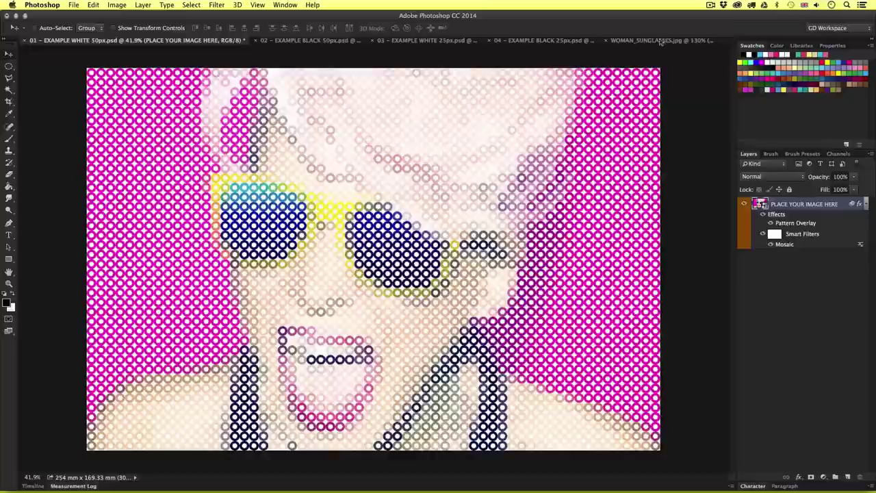
Copy the entire image from WOMAN_SUNGLASSES.jpg
{"action": "left_click", "coordinate": [660, 41]}
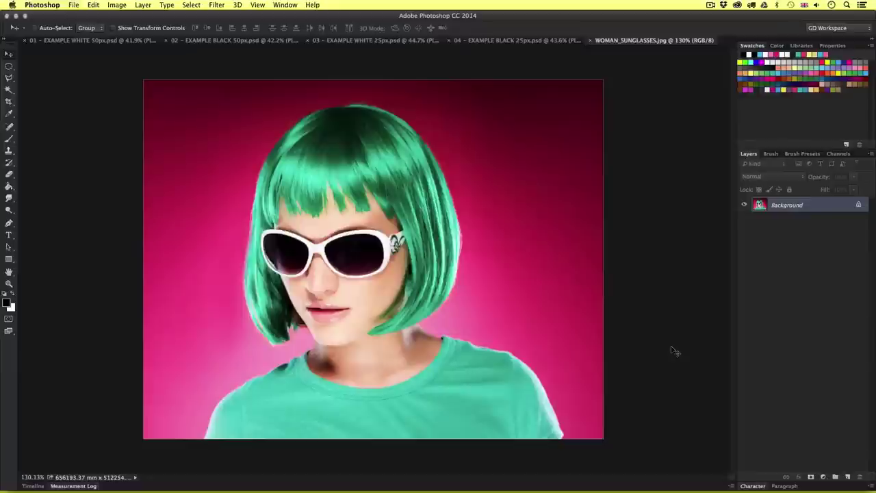
{"action": "key", "text": "super+a"}
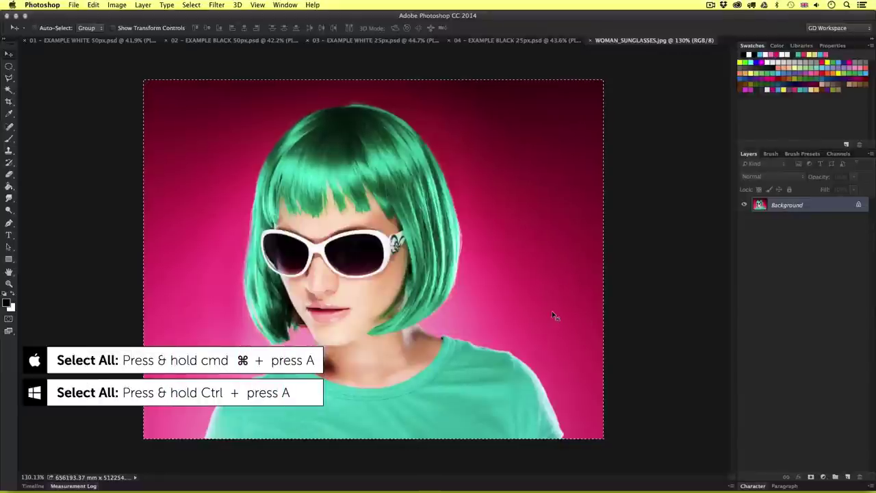
{"action": "key", "text": "super+c"}
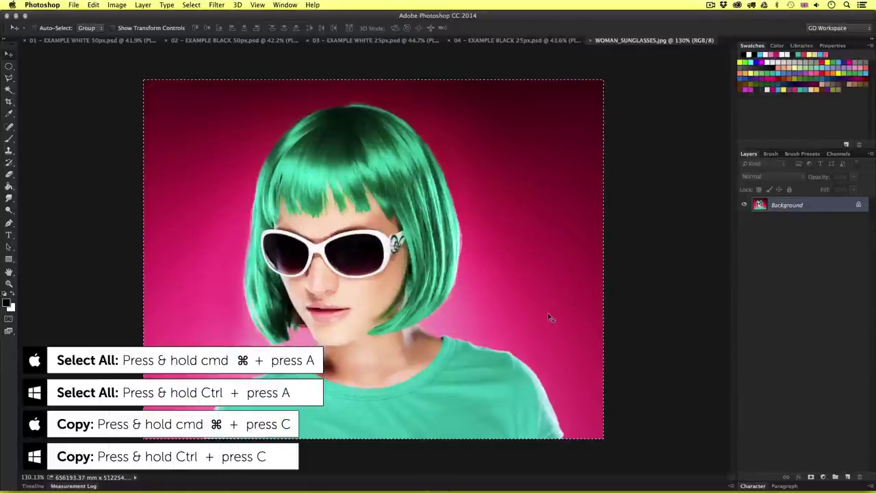
Paste the copied photo into the contents of the PLACE YOUR IMAGE HERE smart object in 01 – EXAMPLE WHITE 50px.psd
{"action": "left_click", "coordinate": [96, 39]}
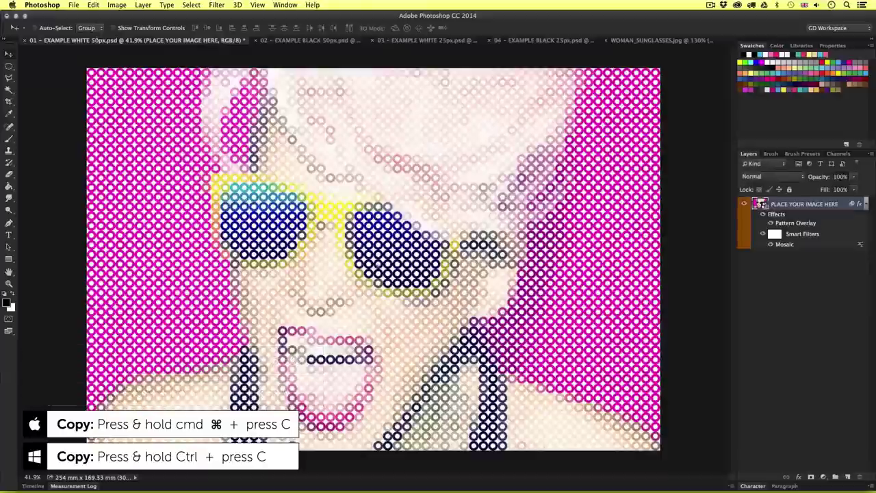
{"action": "double_click", "coordinate": [760, 204]}
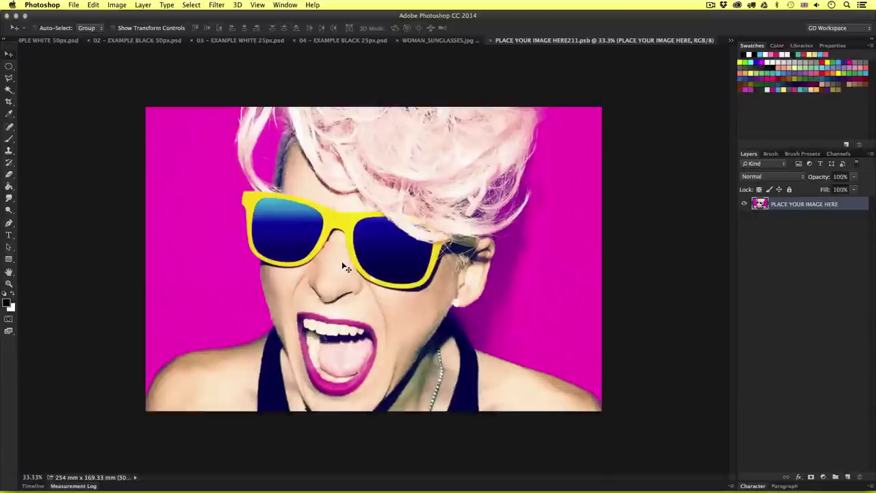
{"action": "key", "text": "super+v"}
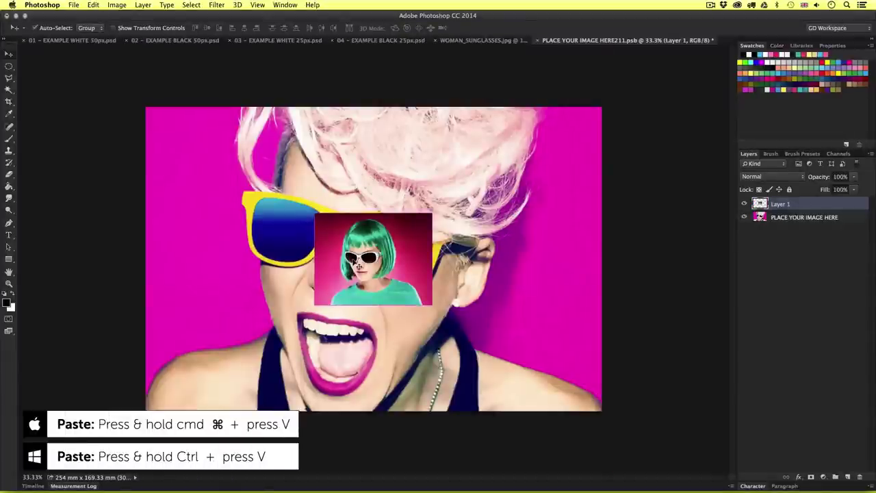
Scale the pasted photo up to cover the whole canvas and position the woman's face around the centre
{"action": "left_click_drag", "start_coordinate": [368, 274], "coordinate": [368, 274]}
{"action": "left_click_drag", "start_coordinate": [415, 248], "coordinate": [732, 109]}
{"action": "key", "text": "super+t"}
{"action": "mouse_move", "coordinate": [492, 278]}
{"action": "left_mouse_down"}
{"action": "mouse_move", "coordinate": [488, 250]}
{"action": "mouse_move", "coordinate": [490, 267]}
{"action": "left_mouse_up"}
{"action": "key", "text": "Return"}
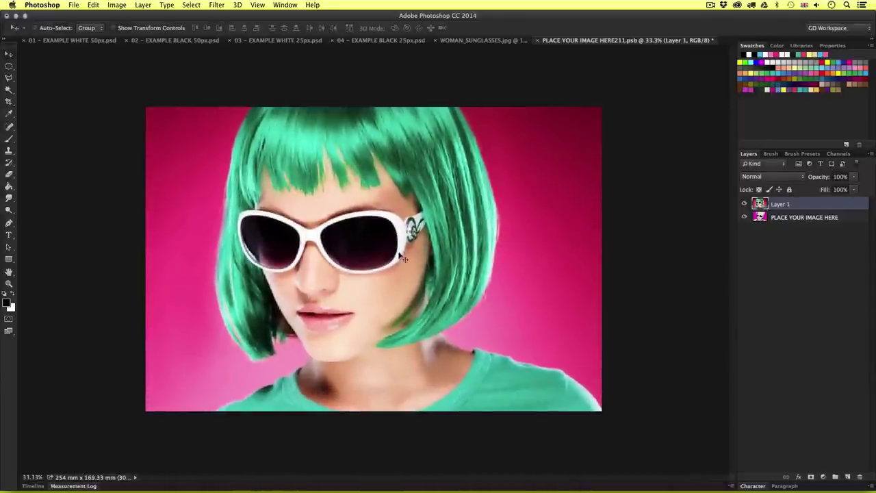
Save and close the smart object contents and view the whole updated image in 01 – EXAMPLE WHITE 50px.psd
{"action": "key", "text": "super+w"}
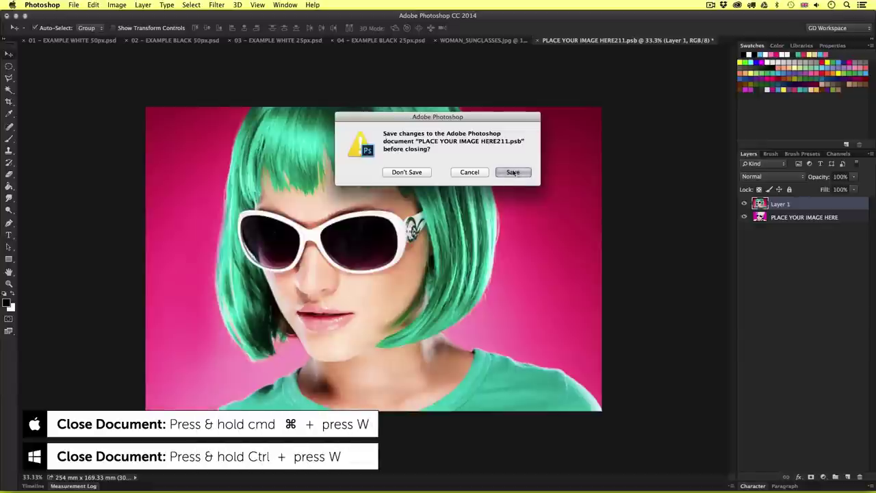
{"action": "left_click", "coordinate": [513, 172]}
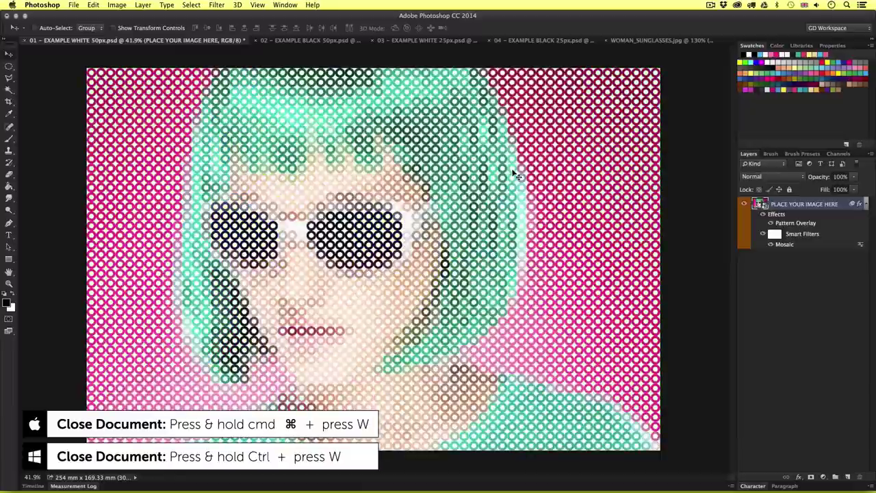
{"action": "key", "text": "z"}
{"action": "mouse_move", "coordinate": [482, 258]}
{"action": "left_mouse_down"}
{"action": "mouse_move", "coordinate": [466, 264]}
{"action": "mouse_move", "coordinate": [475, 267]}
{"action": "left_mouse_up"}
{"action": "key", "text": "v"}
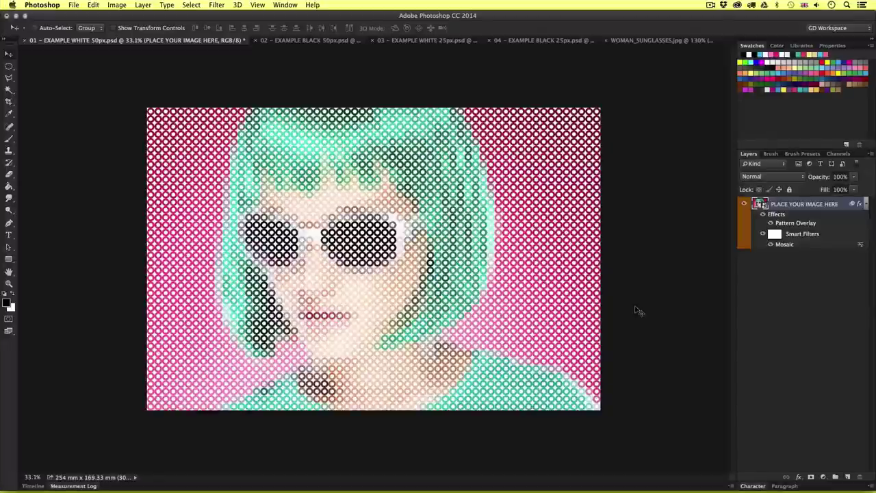
Close all open documents, discarding the changes to 01 – EXAMPLE WHITE 50px.psd
{"action": "key", "text": "super+w"}
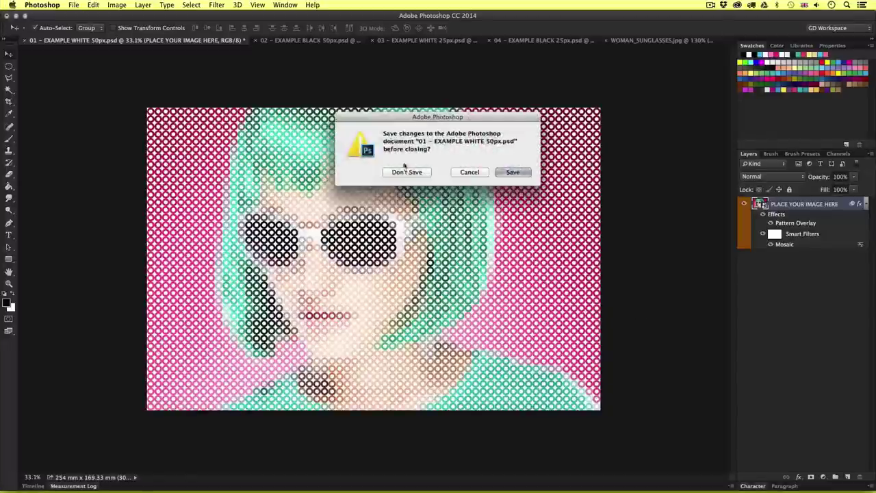
{"action": "left_click", "coordinate": [407, 173]}
{"action": "key", "text": "super+w"}
{"action": "key", "text": "super+w"}
{"action": "key", "text": "super+w"}
{"action": "key", "text": "super+w"}
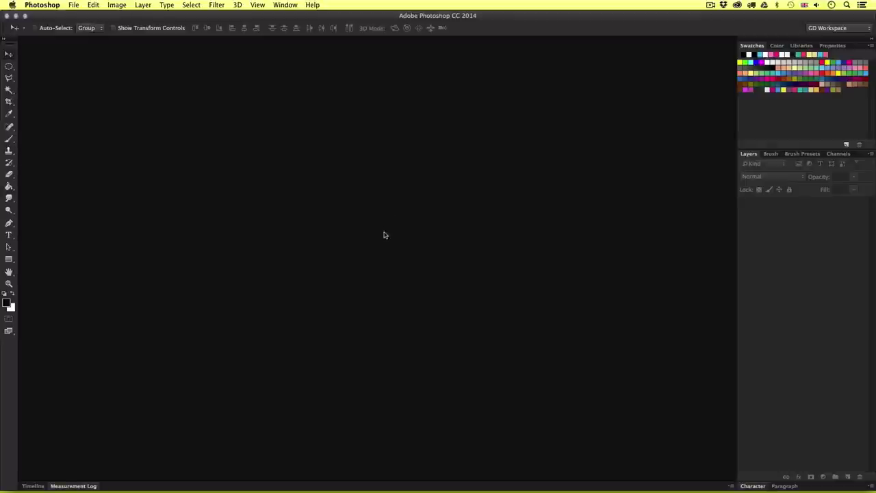
Set up a new document 3000 pixels wide and 2000 pixels high with a resolution of 300 pixels/inch
{"action": "key", "text": "super+n"}
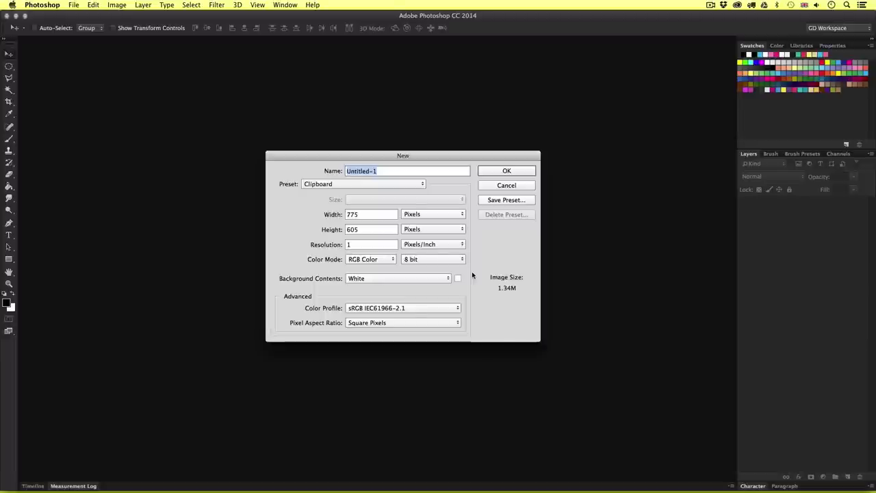
{"action": "left_click", "coordinate": [425, 213]}
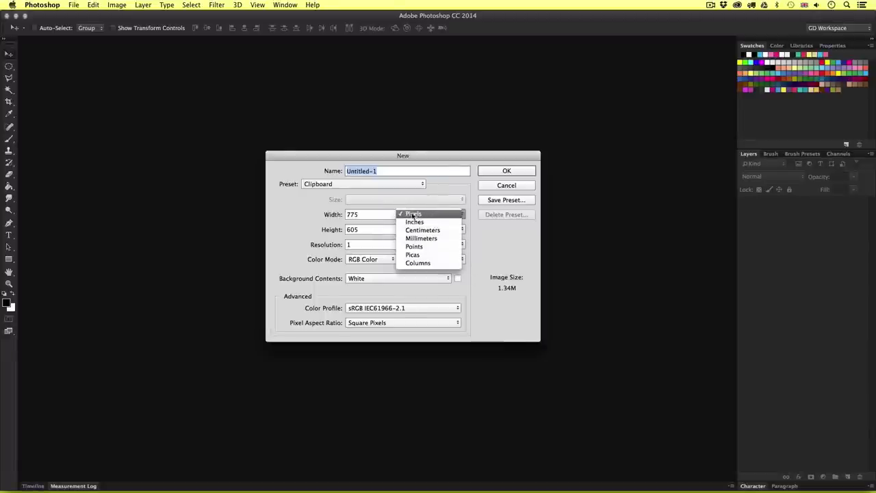
{"action": "left_click", "coordinate": [416, 215]}
{"action": "left_click", "coordinate": [330, 214]}
{"action": "type", "text": "3000"}
{"action": "key", "text": "Tab"}
{"action": "type", "text": "2000"}
{"action": "key", "text": "Tab"}
{"action": "type", "text": "3"}
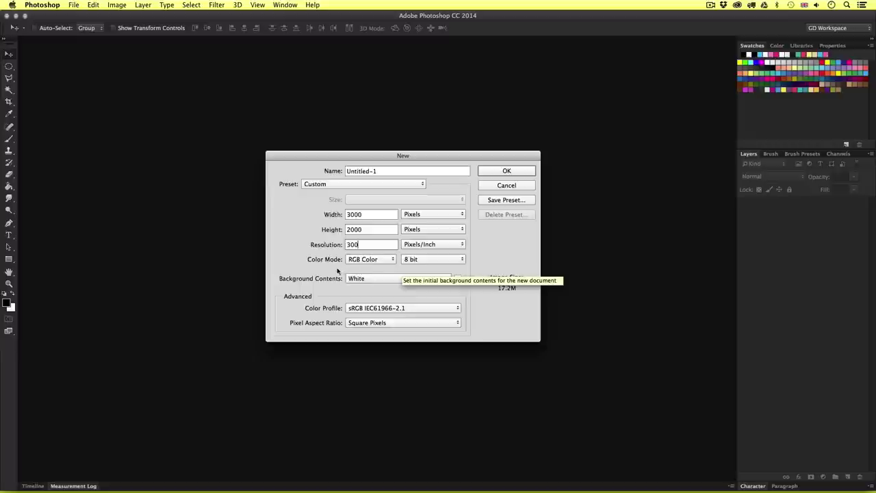
Keep RGB Color as the new document's color mode and create the document
{"action": "left_click", "coordinate": [357, 261]}
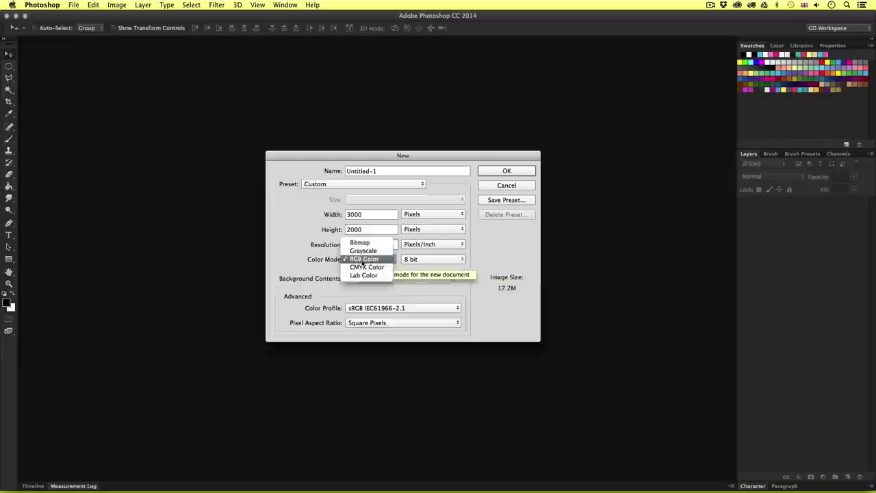
{"action": "left_click", "coordinate": [356, 258]}
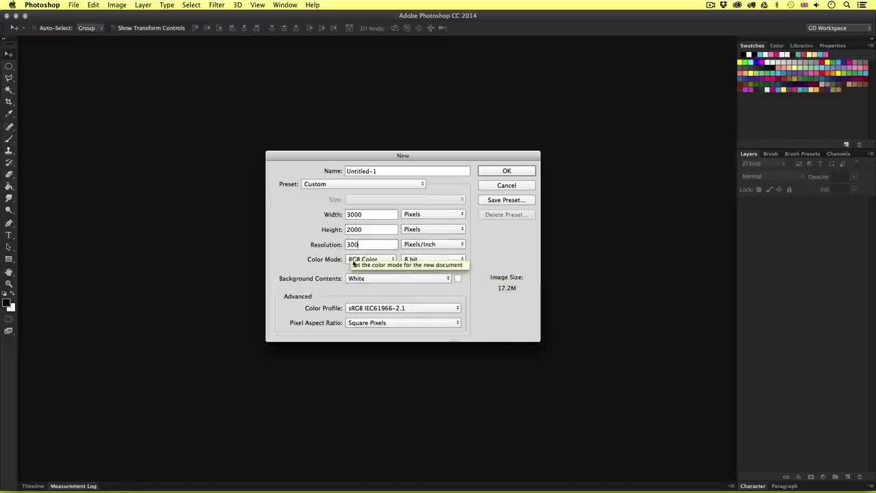
{"action": "left_click", "coordinate": [505, 171]}
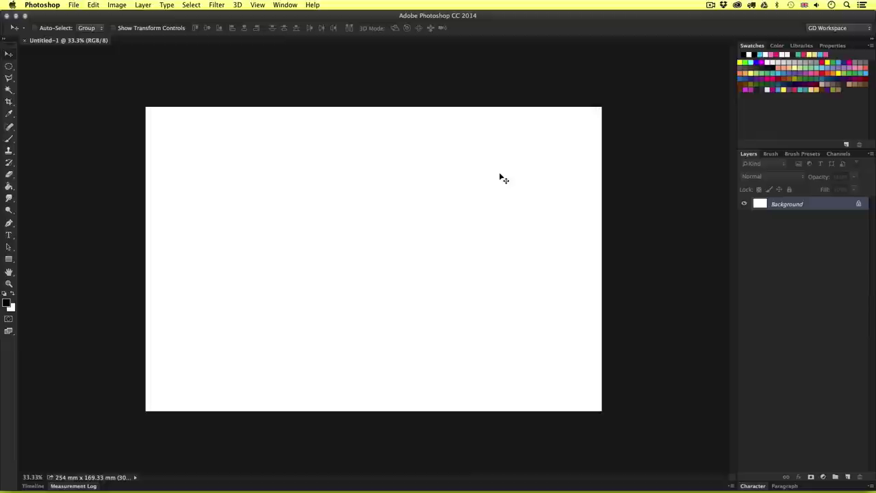
{"action": "key", "text": "z"}
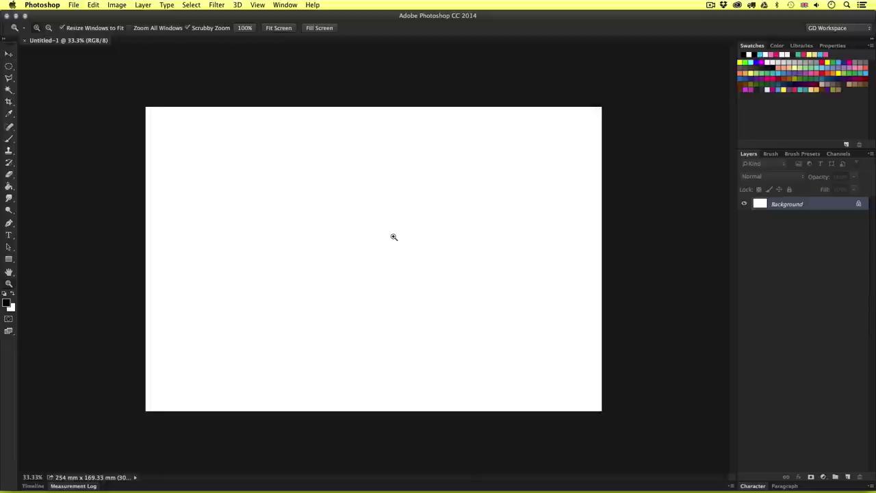
Turn the locked Background into an editable layer named PLACE YOUR IMAGE HERE
{"action": "left_click", "coordinate": [395, 236]}
{"action": "key", "text": "v"}
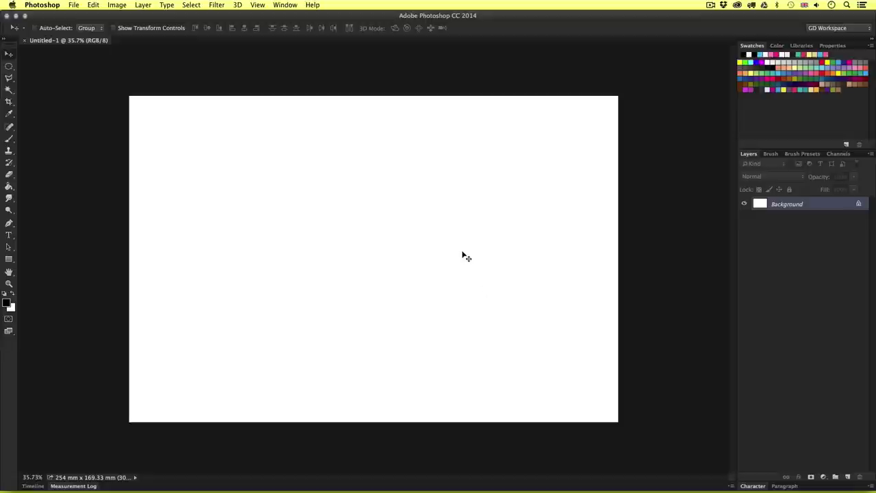
{"action": "double_click", "coordinate": [785, 204]}
{"action": "type", "text": "P"}
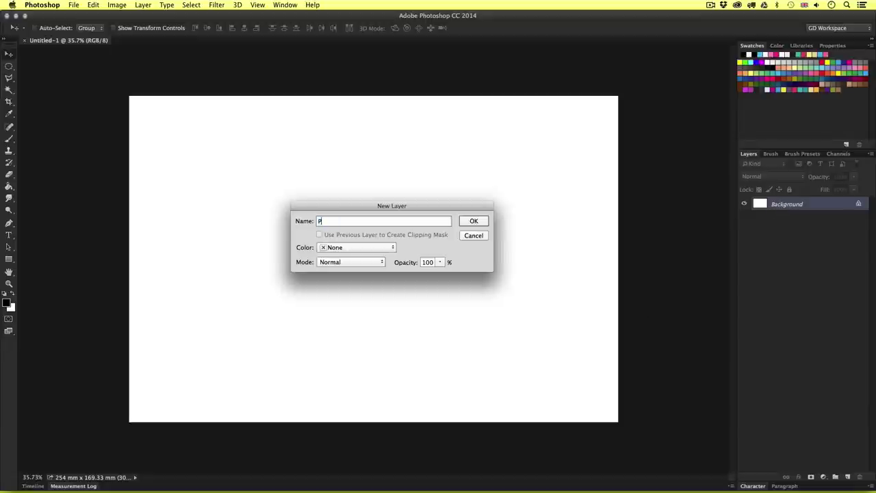
{"action": "type", "text": "LACE YOUR IMAGE HERE"}
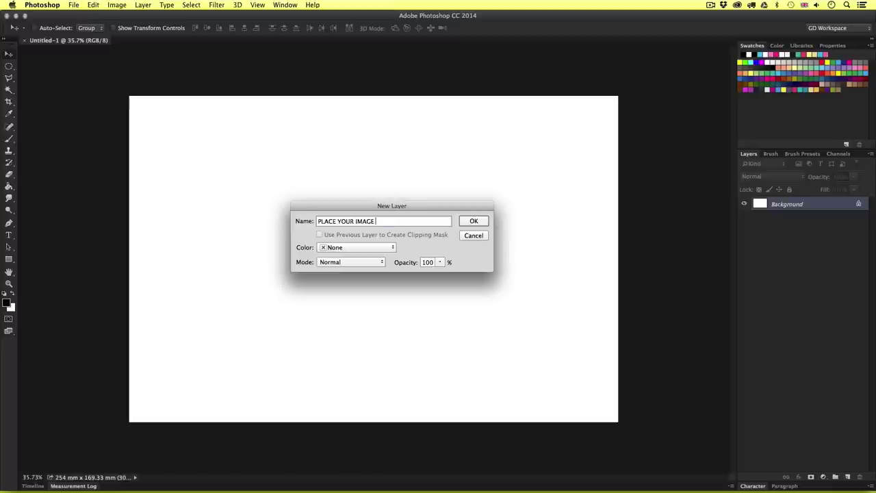
{"action": "left_click", "coordinate": [472, 220]}
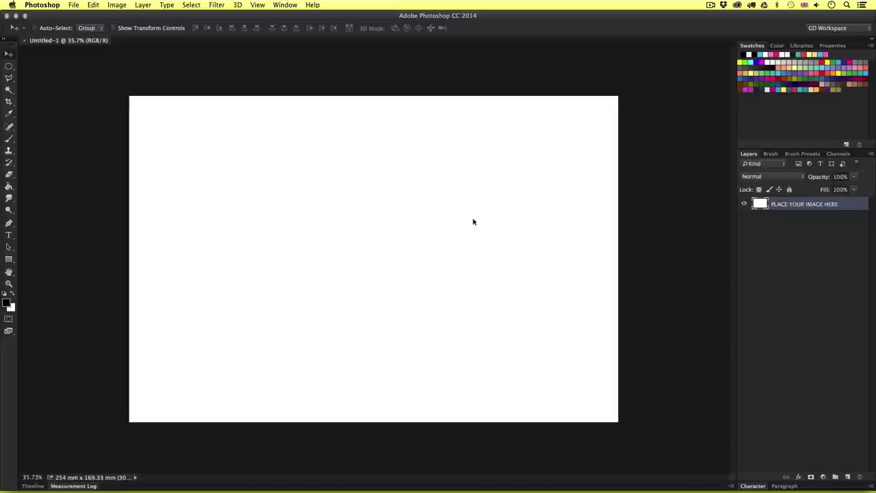
Convert the PLACE YOUR IMAGE HERE layer to a smart object
{"action": "right_click", "coordinate": [791, 205]}
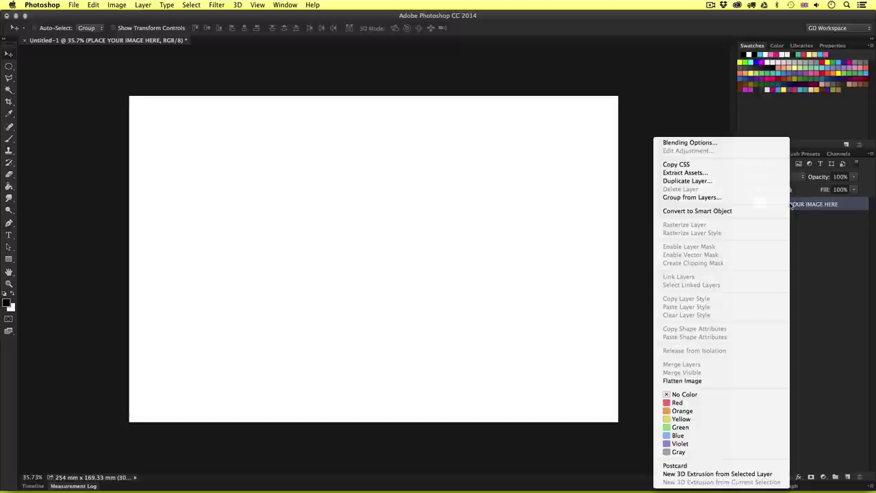
{"action": "left_click", "coordinate": [749, 212]}
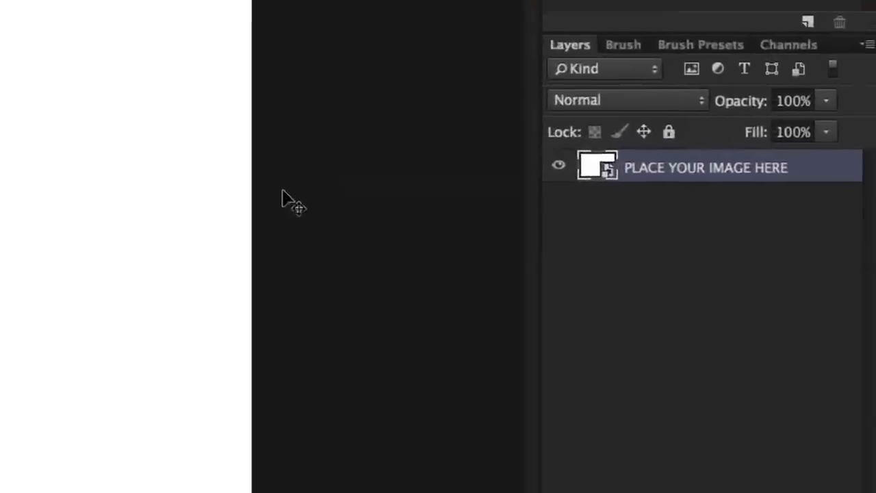
{"action": "left_click", "coordinate": [757, 226]}
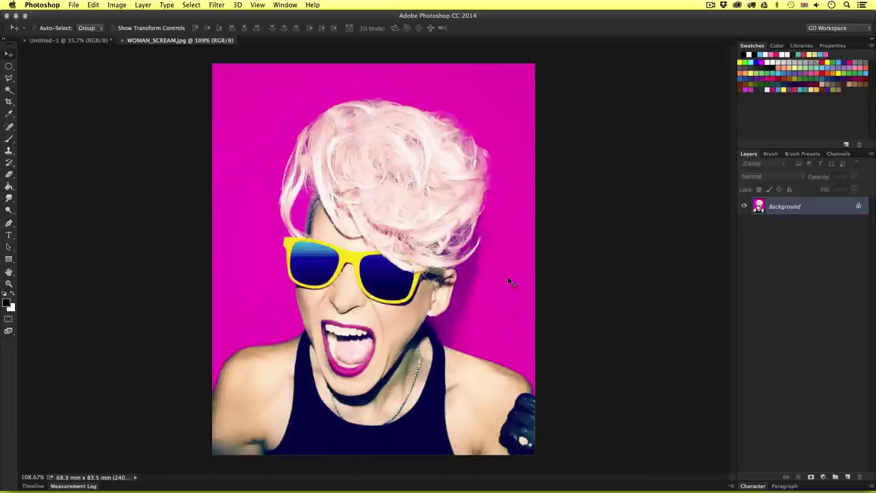
Copy the entire WOMAN_SCREAM.jpg image and close that document
{"action": "key", "text": "super+a"}
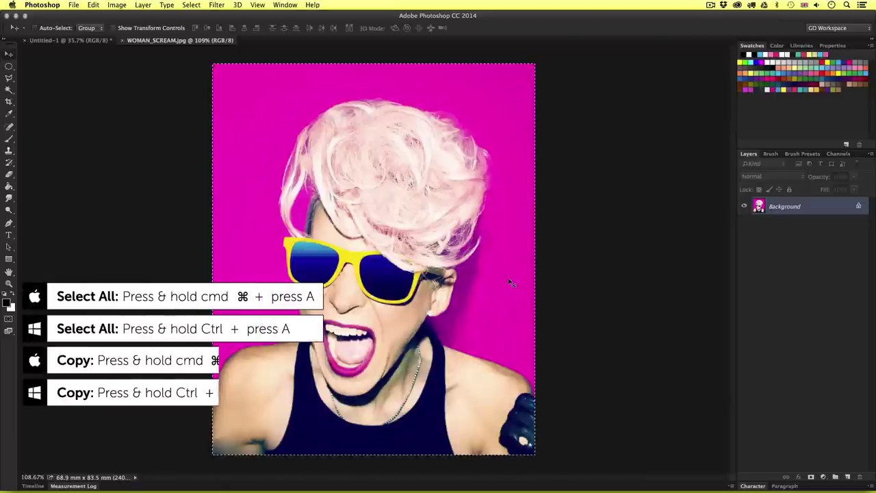
{"action": "key", "text": "super+c"}
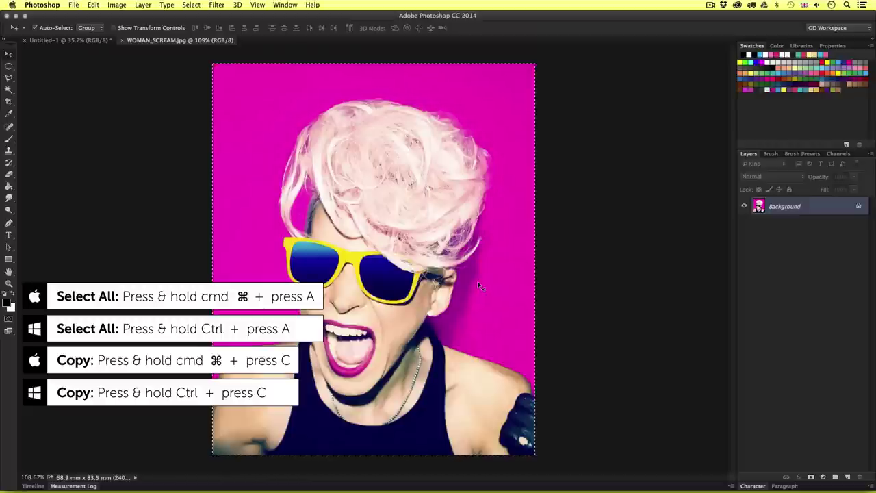
{"action": "key", "text": "super+w"}
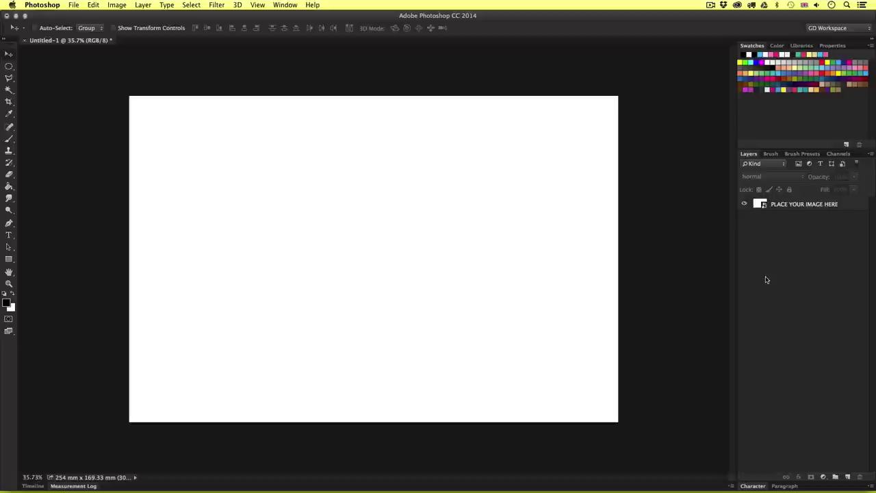
Open the contents of the PLACE YOUR IMAGE HERE smart object and paste the copied photo into it
{"action": "double_click", "coordinate": [760, 205]}
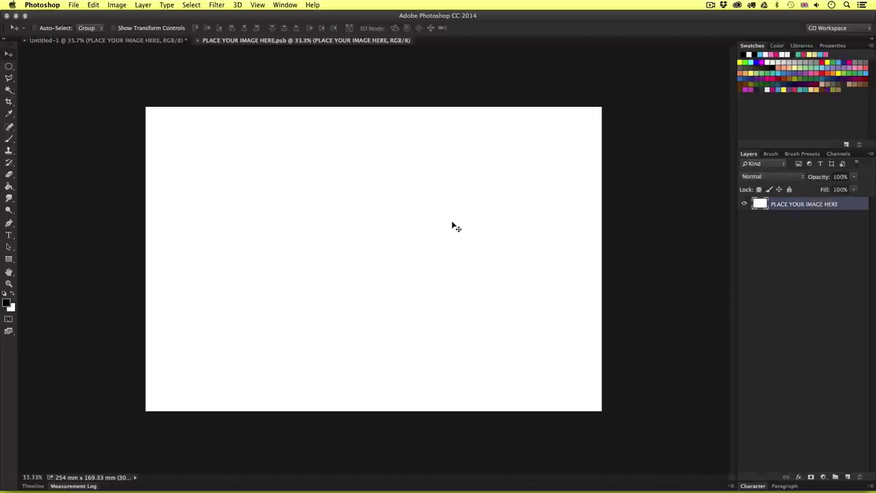
{"action": "key", "text": "z"}
{"action": "left_click_drag", "start_coordinate": [456, 221], "coordinate": [447, 229]}
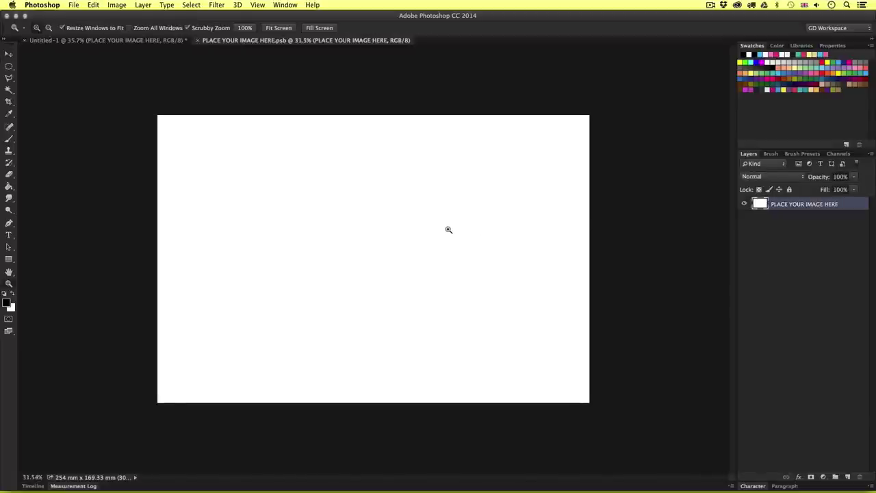
{"action": "key", "text": "v"}
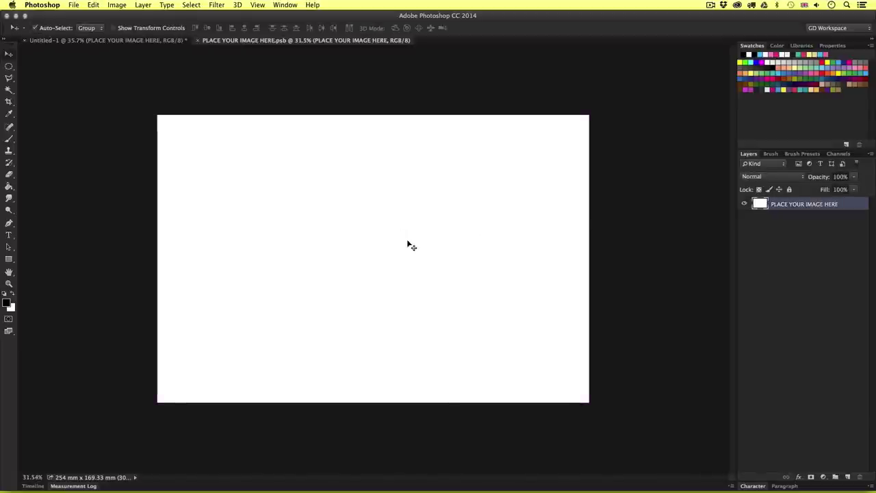
{"action": "key", "text": "super+v"}
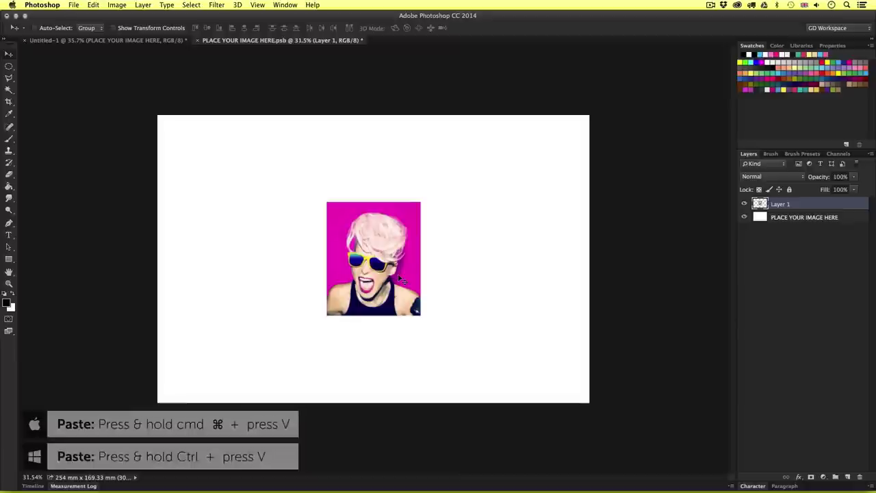
Enlarge and position the pasted photo so the face fills the whole canvas, and save and close the smart object contents
{"action": "key", "text": "super+t"}
{"action": "left_click_drag", "start_coordinate": [419, 202], "coordinate": [609, 49]}
{"action": "left_click_drag", "start_coordinate": [561, 217], "coordinate": [518, 226]}
{"action": "key", "text": "Return"}
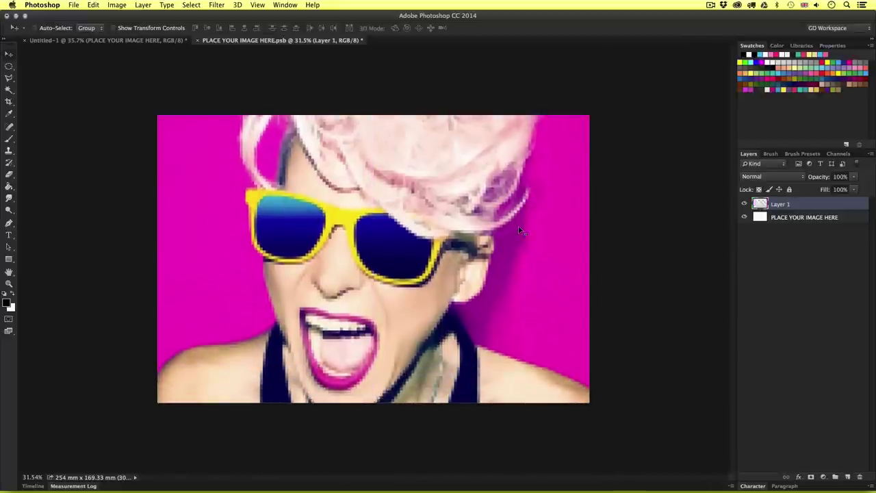
{"action": "key", "text": "super+w"}
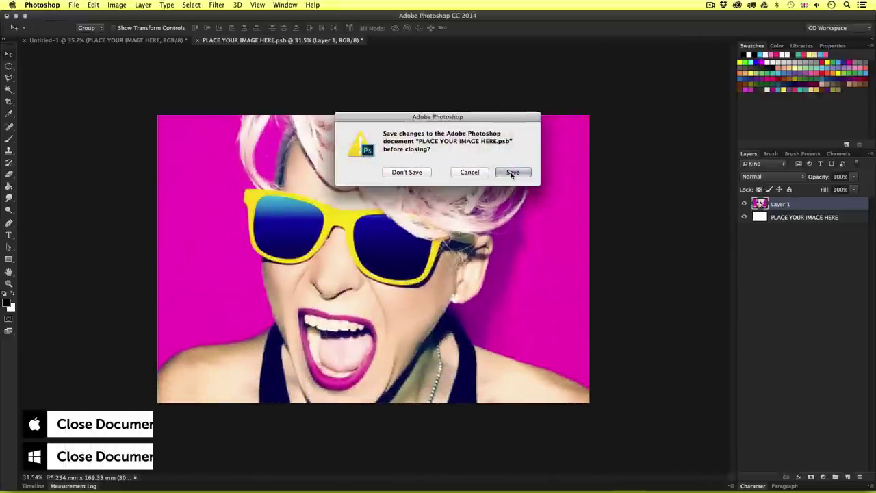
{"action": "left_click", "coordinate": [511, 173]}
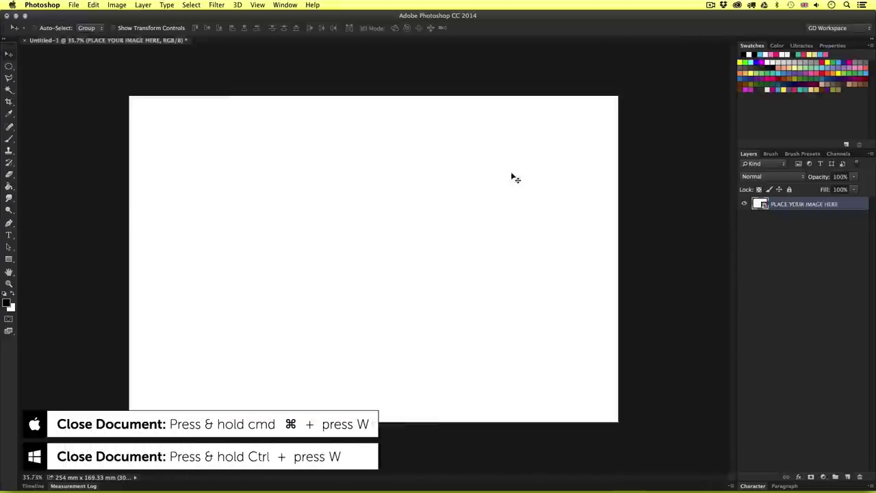
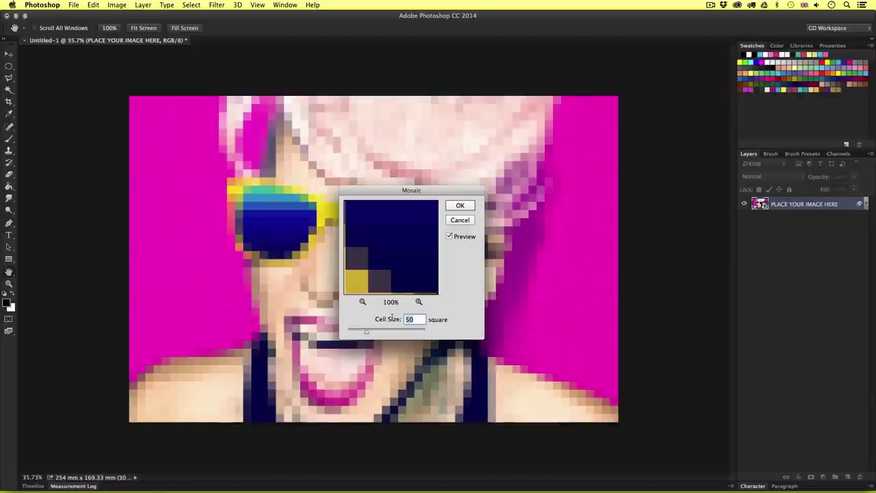
Apply the Mosaic filter to the smart object with a cell size of 50 square
{"action": "type", "text": "50"}
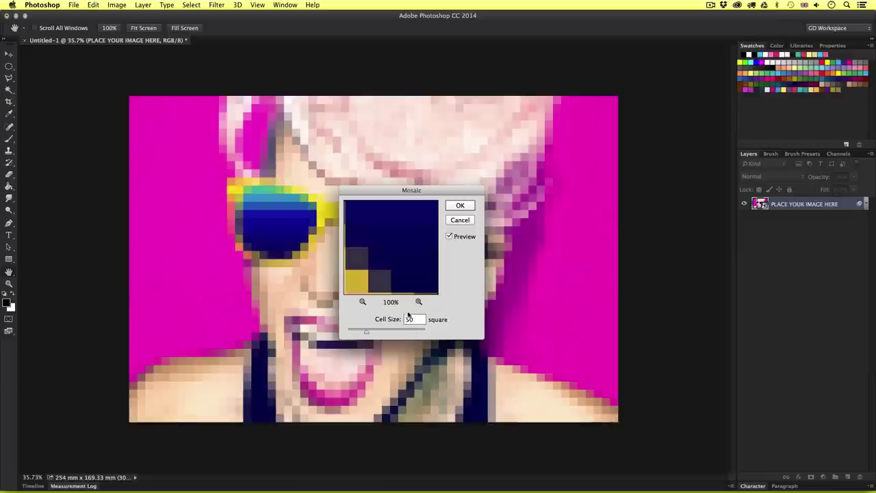
{"action": "left_click", "coordinate": [459, 205]}
{"action": "key", "text": "z"}
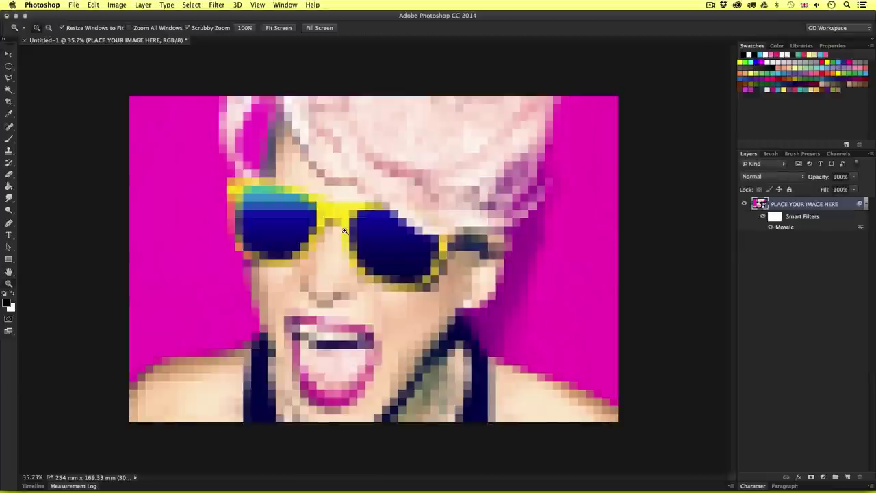
{"action": "left_click_drag", "start_coordinate": [343, 230], "coordinate": [352, 223]}
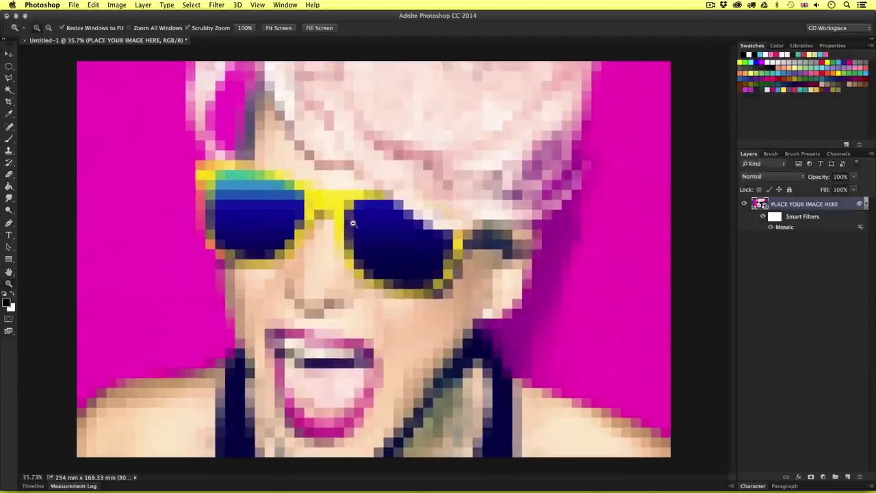
{"action": "key", "text": "v"}
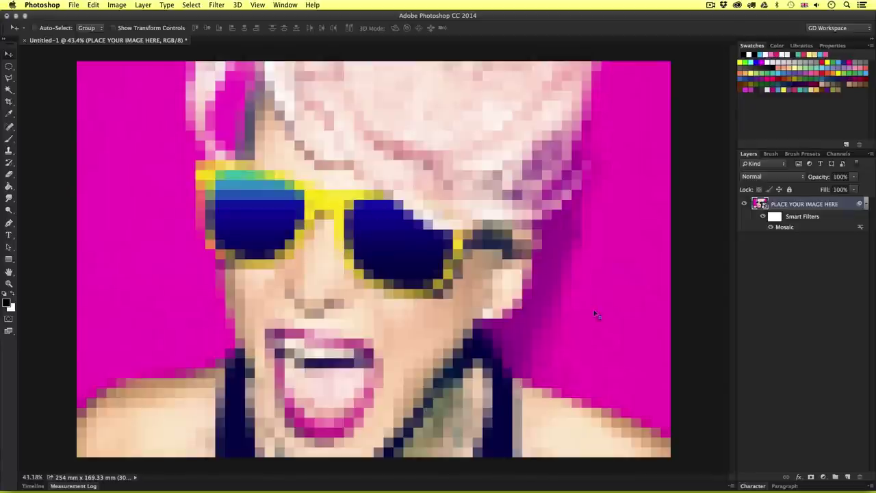
Examine how the mosaic squares meet the image's lower corners and edges at close range
{"action": "key", "text": "z"}
{"action": "left_click_drag", "start_coordinate": [498, 400], "coordinate": [368, 242]}
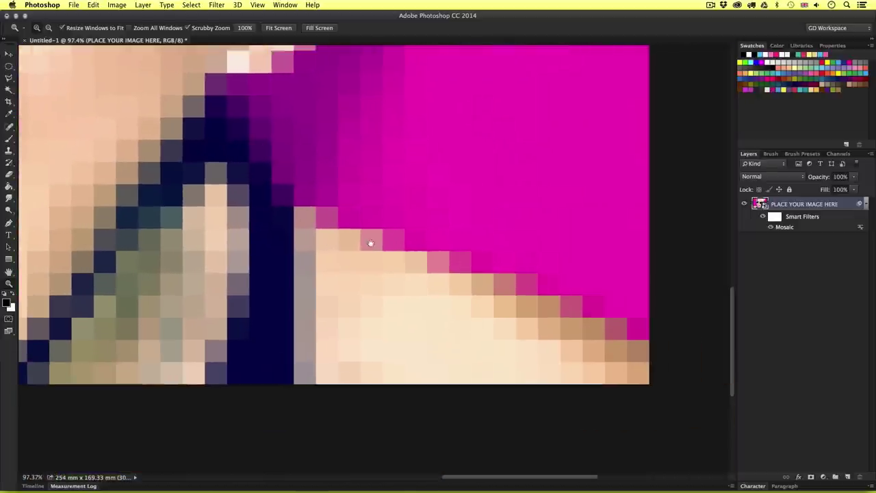
{"action": "left_click_drag", "start_coordinate": [110, 345], "coordinate": [502, 344]}
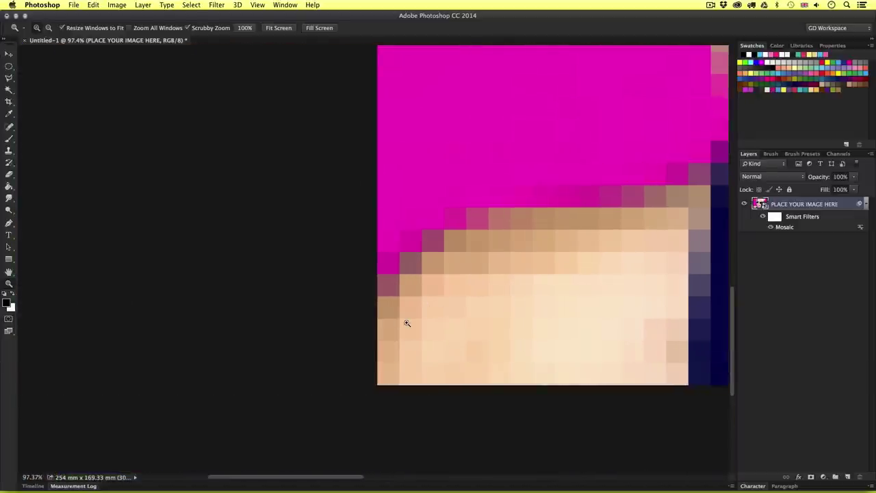
{"action": "key", "text": "super+0"}
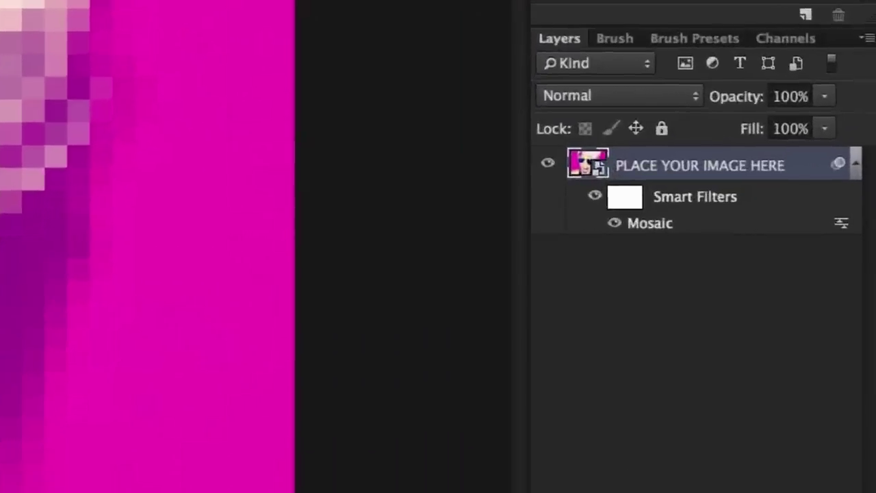
Toggle the Mosaic smart filter's visibility repeatedly to compare the image with and without it, leaving the filter on
{"action": "left_click", "coordinate": [779, 218]}
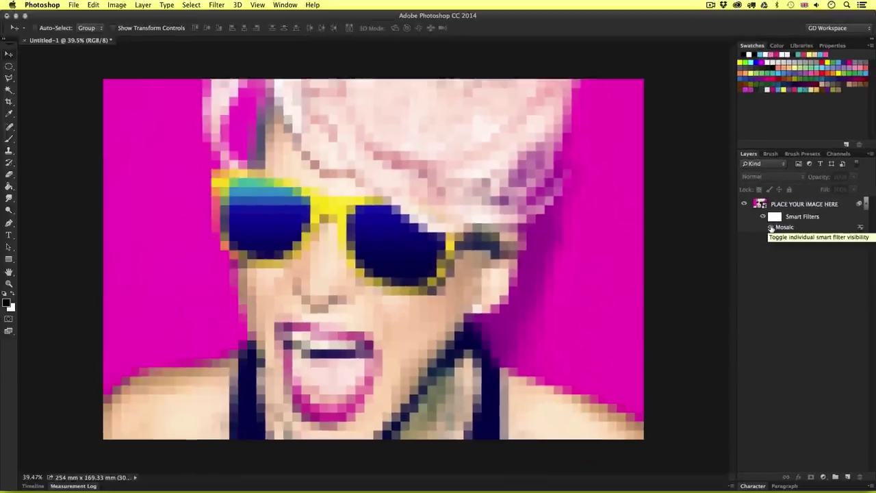
{"action": "left_click", "coordinate": [616, 224]}
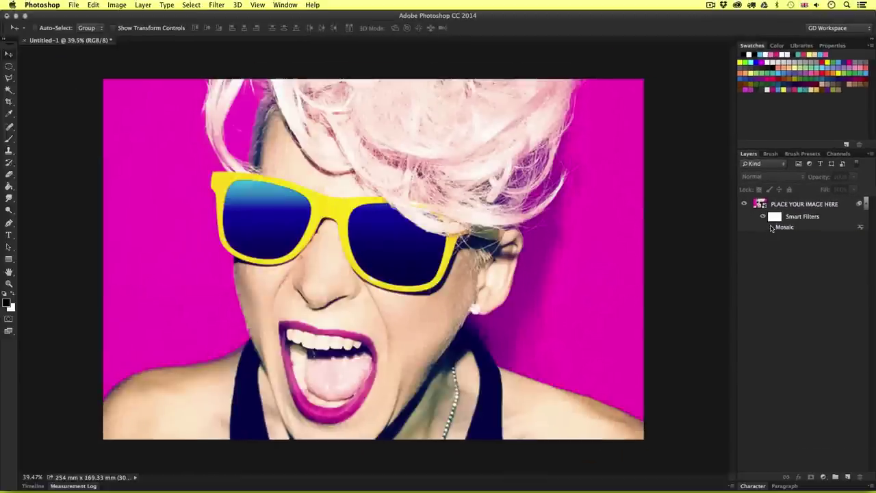
{"action": "left_click", "coordinate": [772, 229]}
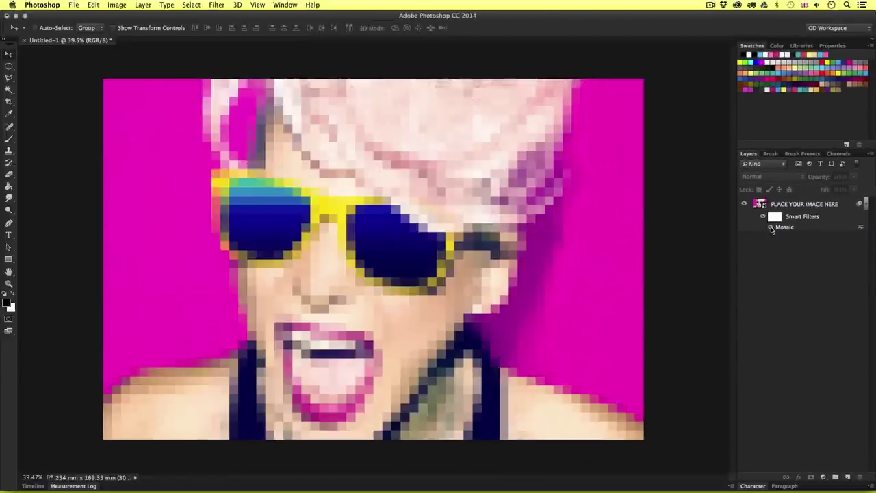
{"action": "left_click", "coordinate": [771, 229]}
{"action": "left_click", "coordinate": [771, 228]}
{"action": "left_click", "coordinate": [771, 228]}
{"action": "left_click", "coordinate": [772, 229]}
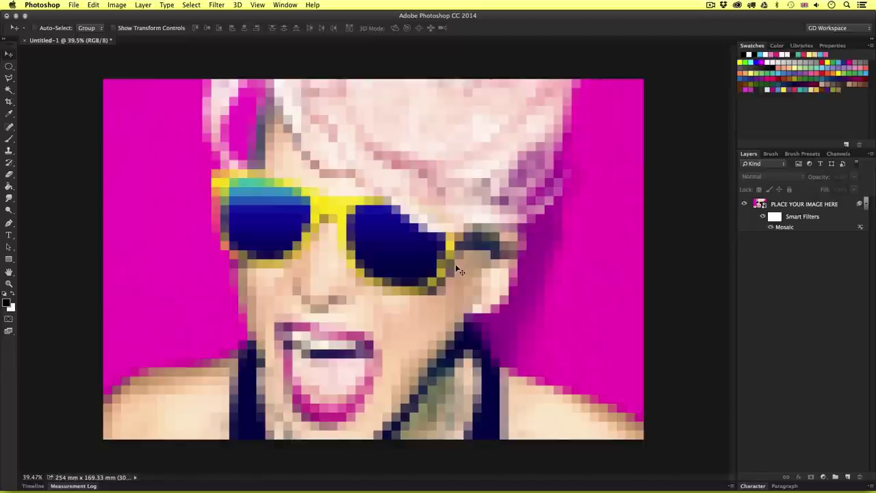
Create a new document 50 pixels wide and 50 pixels high with a resolution of 300 pixels/inch
{"action": "key", "text": "super+n"}
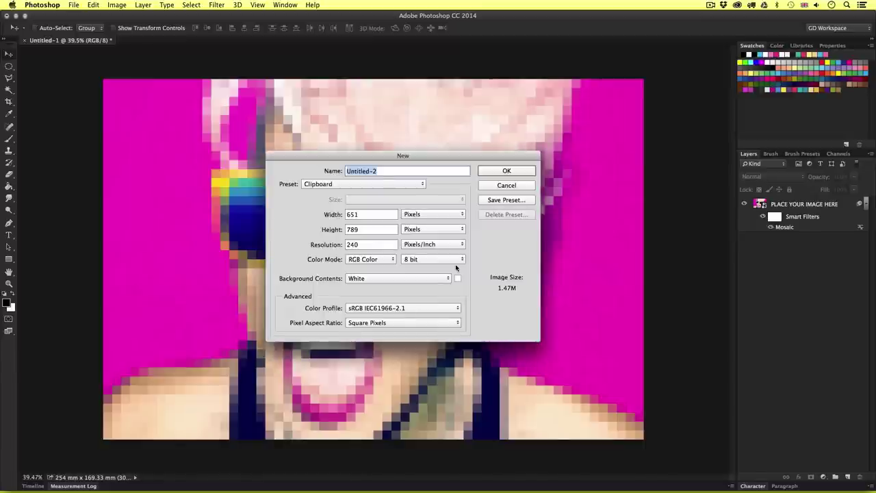
{"action": "double_click", "coordinate": [362, 215]}
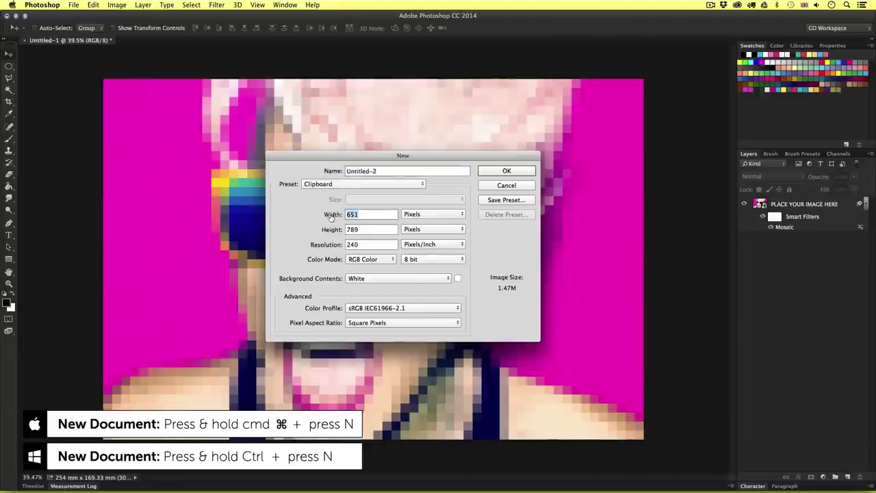
{"action": "type", "text": "50"}
{"action": "key", "text": "Tab"}
{"action": "type", "text": "50"}
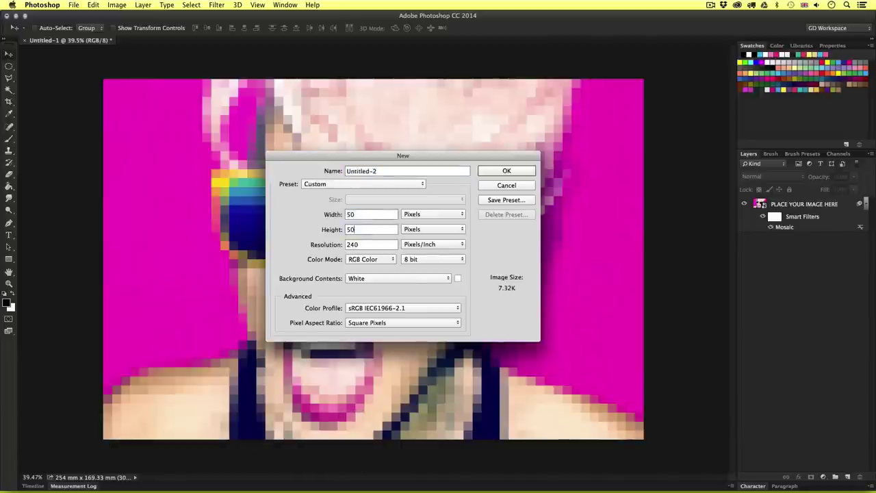
{"action": "key", "text": "Tab"}
{"action": "type", "text": "300"}
{"action": "left_click", "coordinate": [520, 173]}
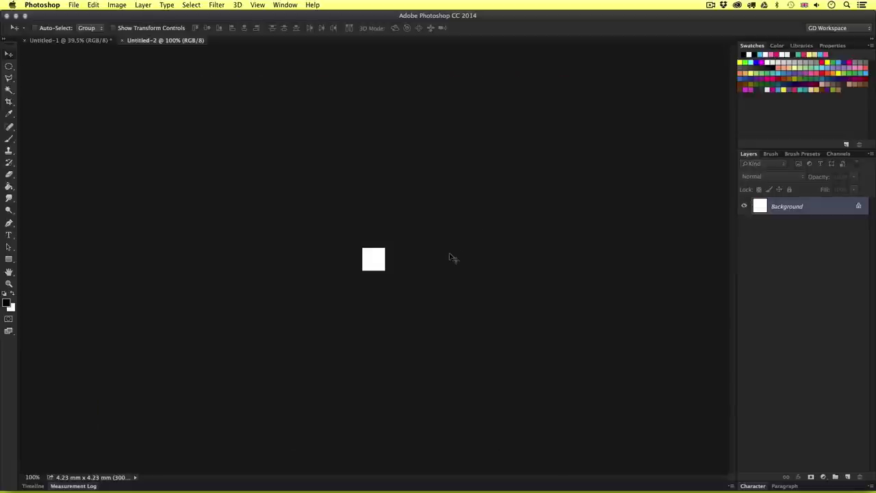
Turn the new document's locked Background into an editable layer named RING
{"action": "double_click", "coordinate": [773, 208]}
{"action": "type", "text": "RING"}
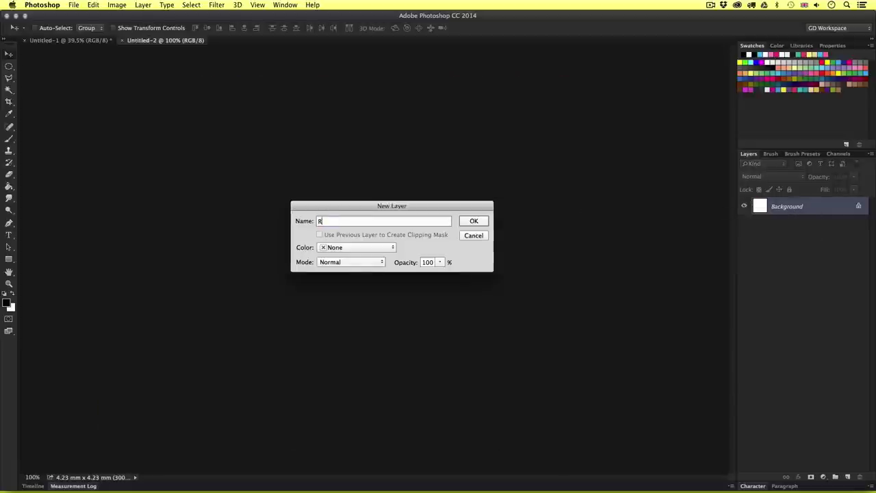
{"action": "left_click", "coordinate": [471, 221]}
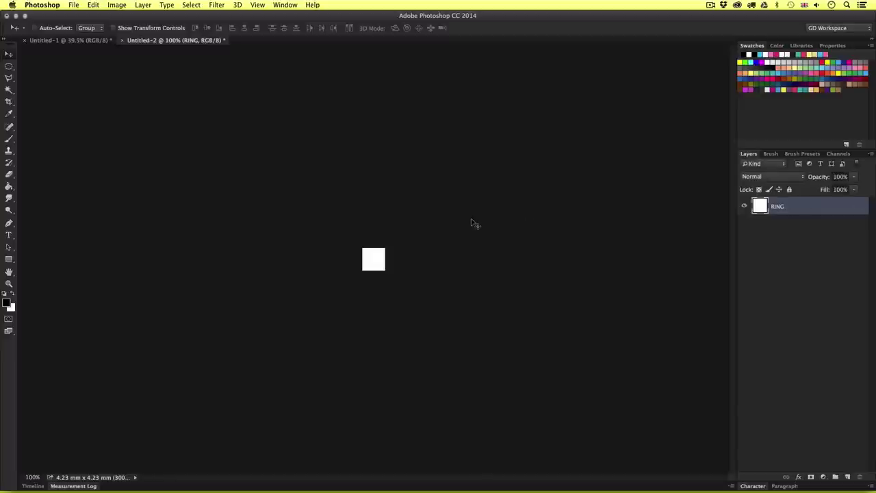
Fill the RING layer with solid black (000000) using the Paint Bucket tool
{"action": "left_click", "coordinate": [9, 187]}
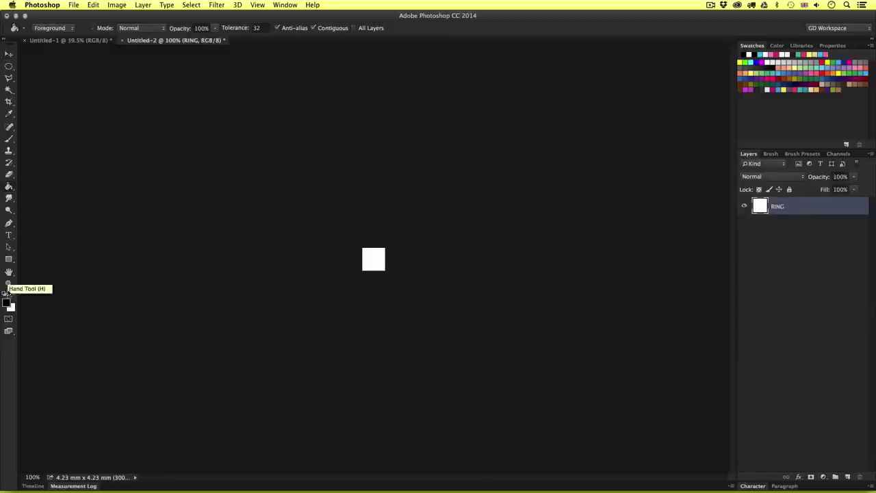
{"action": "left_click", "coordinate": [8, 303]}
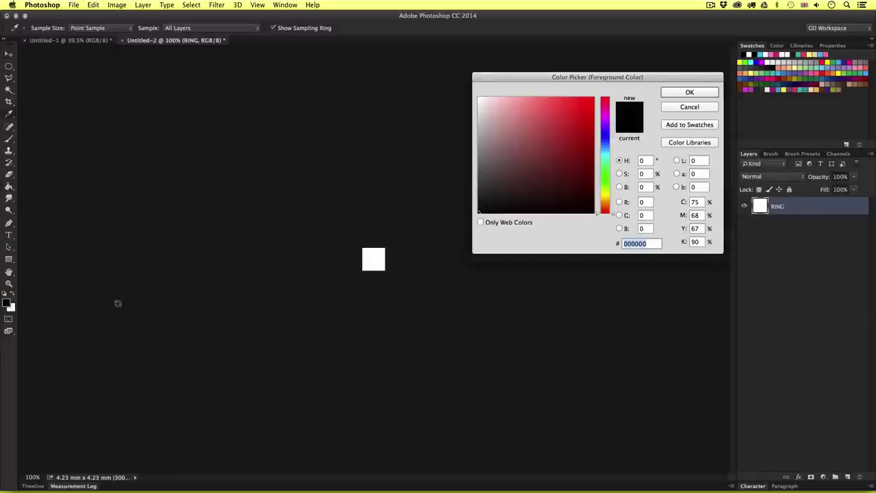
{"action": "left_click", "coordinate": [706, 94]}
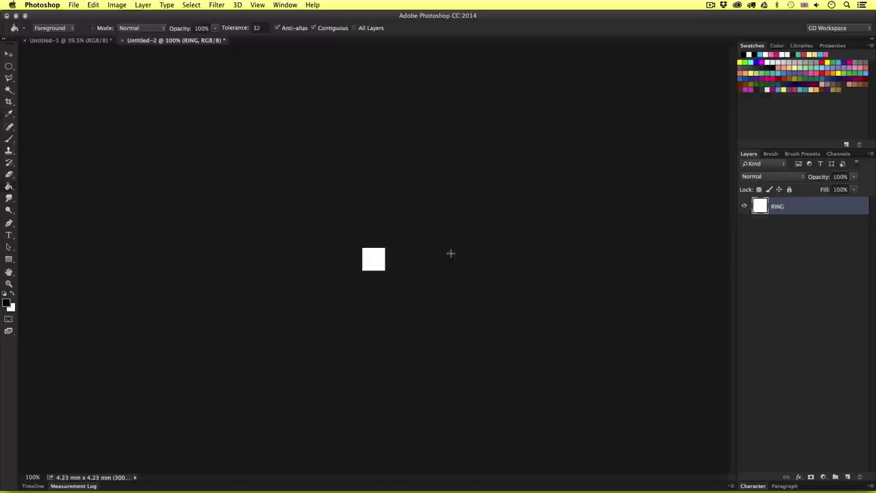
{"action": "left_click", "coordinate": [372, 261]}
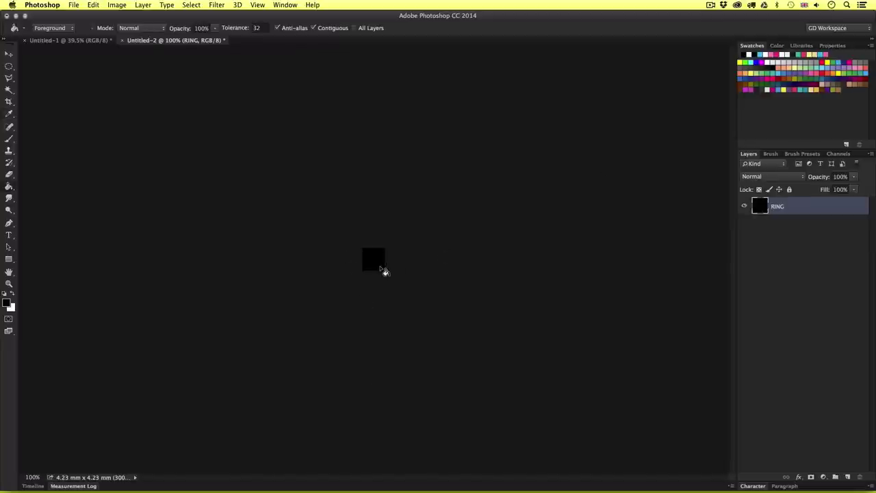
Cut a circle spanning the full canvas out of the RING layer and paste it in place on a new layer
{"action": "left_click", "coordinate": [8, 67]}
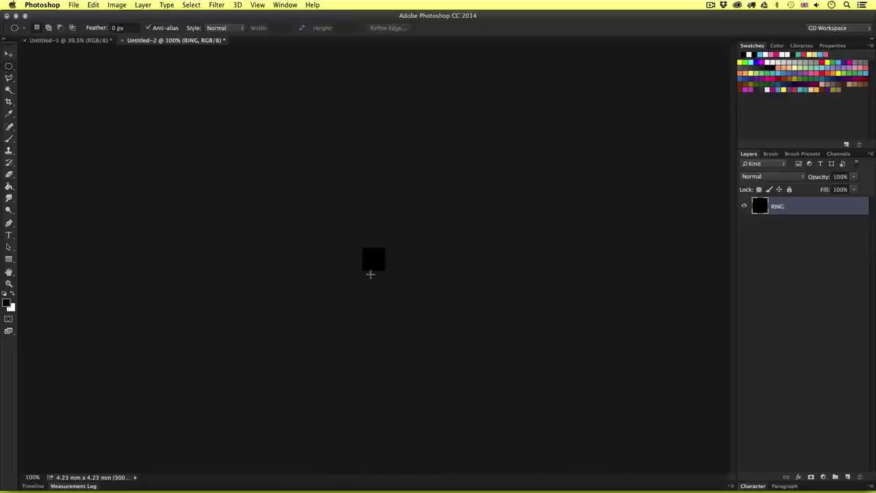
{"action": "scroll", "coordinate": [375, 259], "scroll_direction": "up", "scroll_amount": 8}
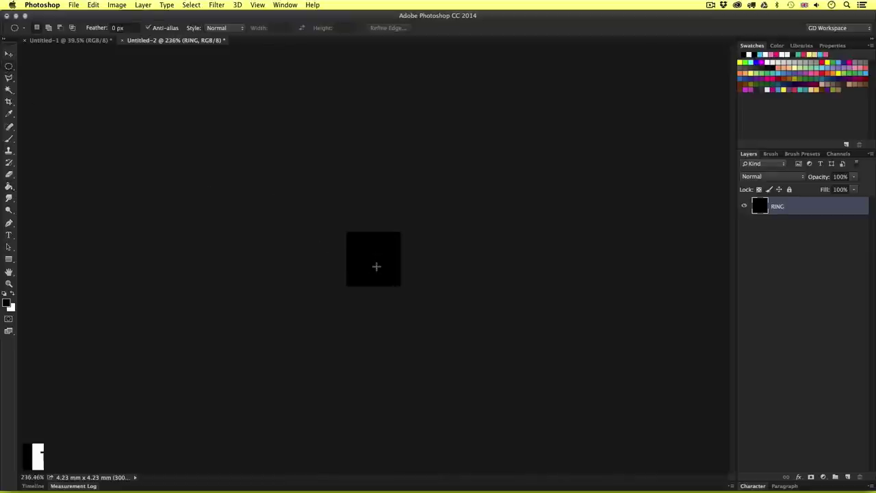
{"action": "scroll", "coordinate": [376, 266], "scroll_direction": "up", "scroll_amount": 4}
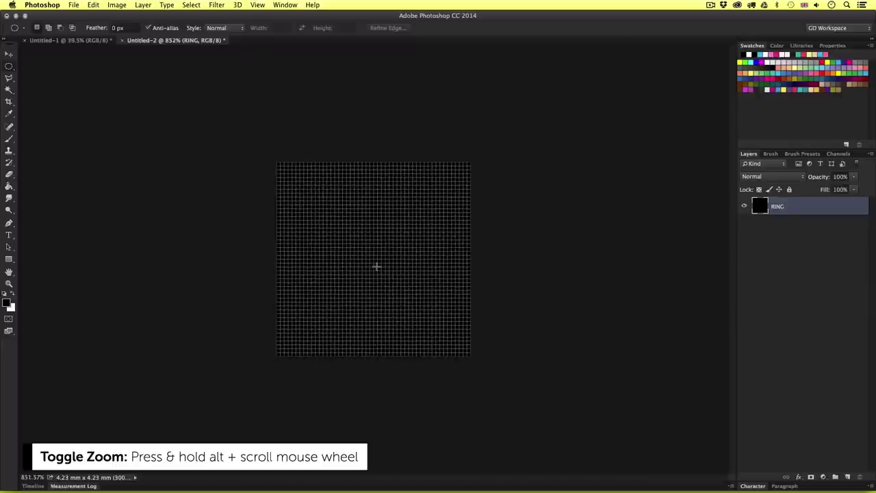
{"action": "scroll", "coordinate": [377, 266], "scroll_direction": "up", "scroll_amount": 1}
{"action": "scroll", "coordinate": [376, 266], "scroll_direction": "up", "scroll_amount": 1}
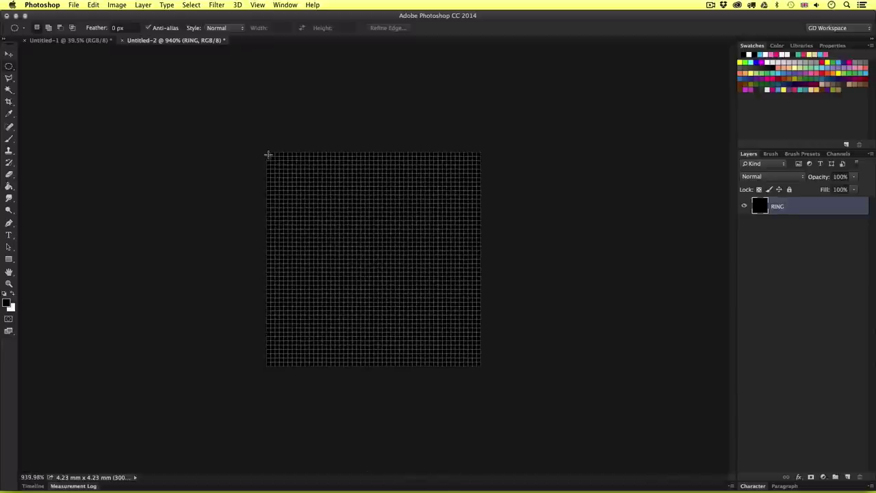
{"action": "left_click_drag", "start_coordinate": [270, 156], "coordinate": [399, 269]}
{"action": "left_click_drag", "start_coordinate": [471, 345], "coordinate": [479, 365]}
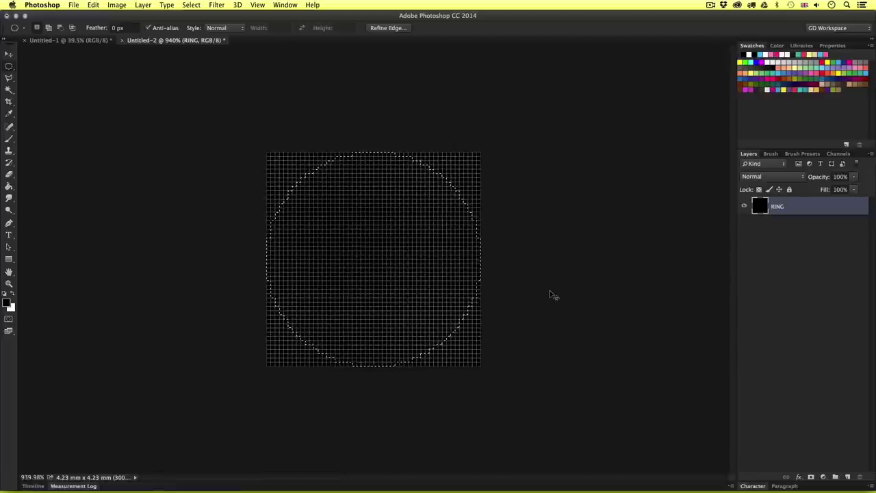
{"action": "key", "text": "super+x"}
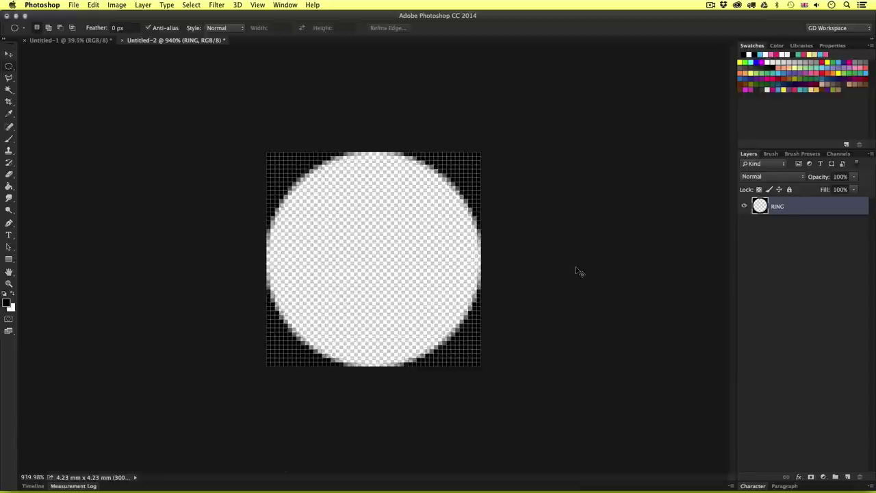
{"action": "key", "text": "shift+super+v"}
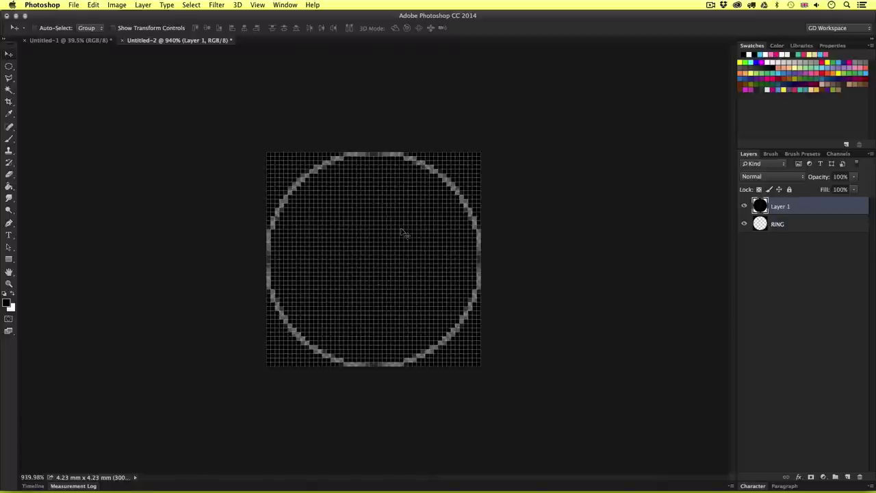
Scale the pasted black circle proportionally about its centre to slightly more than half its size, leaving a transparent ring around it
{"action": "key", "text": "super+t"}
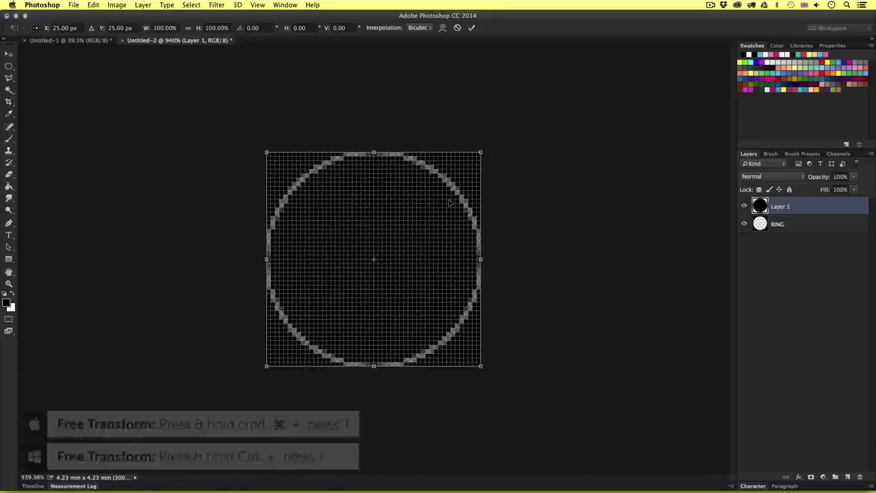
{"action": "left_click_drag", "start_coordinate": [481, 154], "coordinate": [440, 201]}
{"action": "key", "text": "Return"}
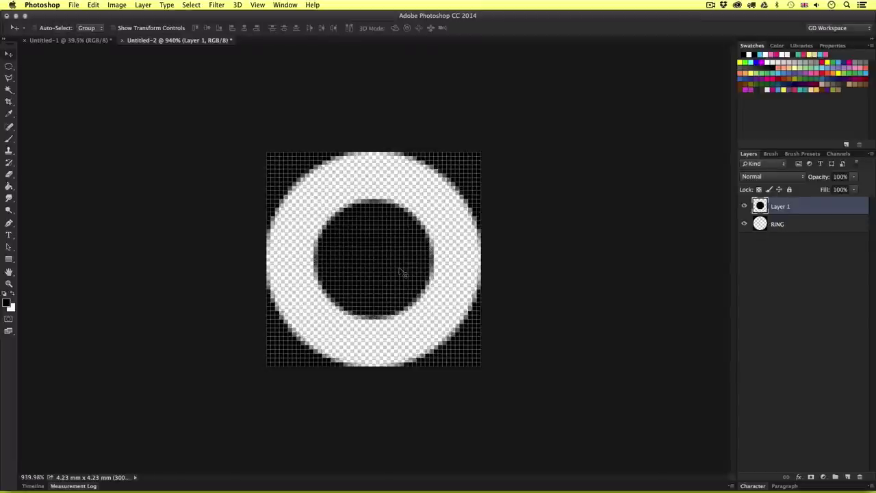
Define the ring artwork as a pattern named BLACK RING 50PX
{"action": "scroll", "coordinate": [400, 246], "scroll_direction": "down", "scroll_amount": 10}
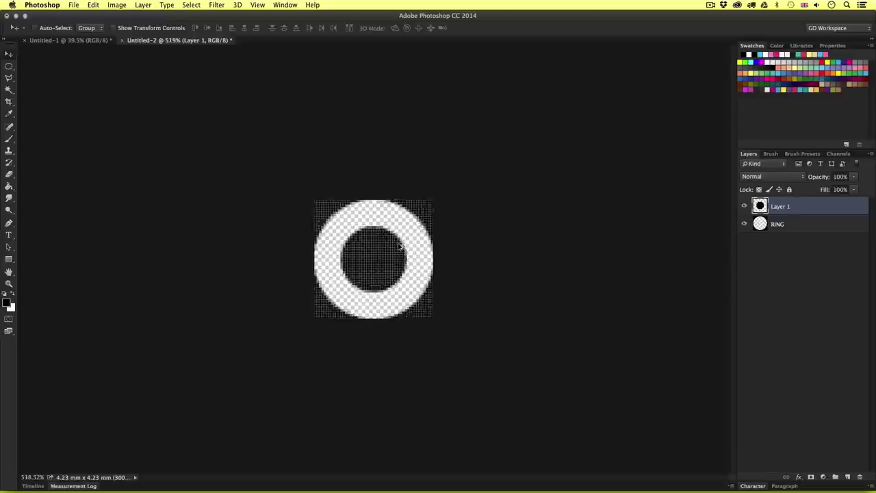
{"action": "scroll", "coordinate": [400, 248], "scroll_direction": "down", "scroll_amount": 4}
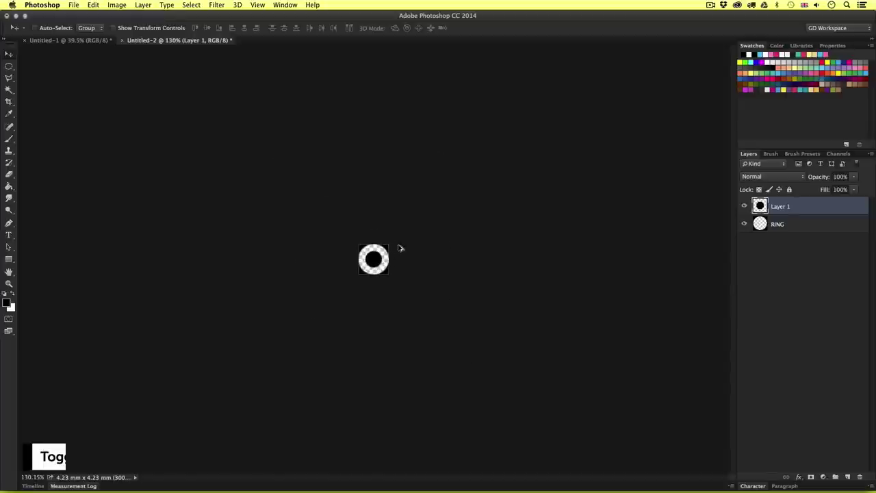
{"action": "scroll", "coordinate": [400, 247], "scroll_direction": "up", "scroll_amount": 1}
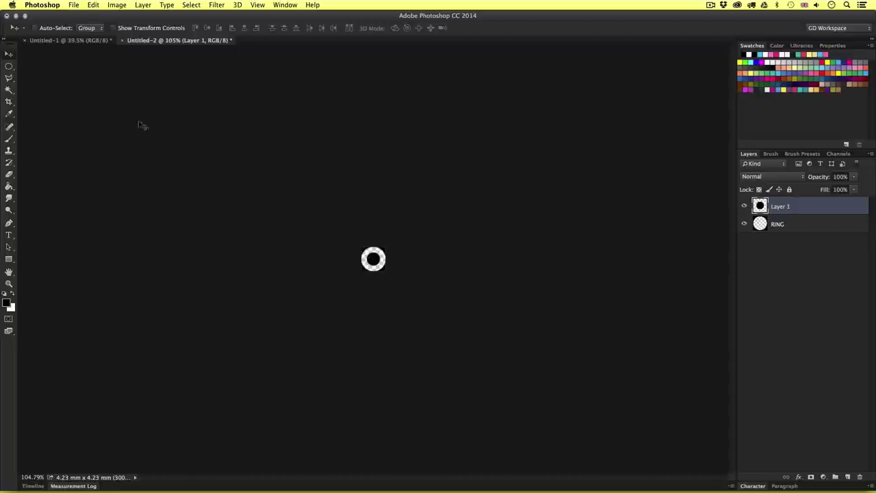
{"action": "left_click", "coordinate": [92, 4]}
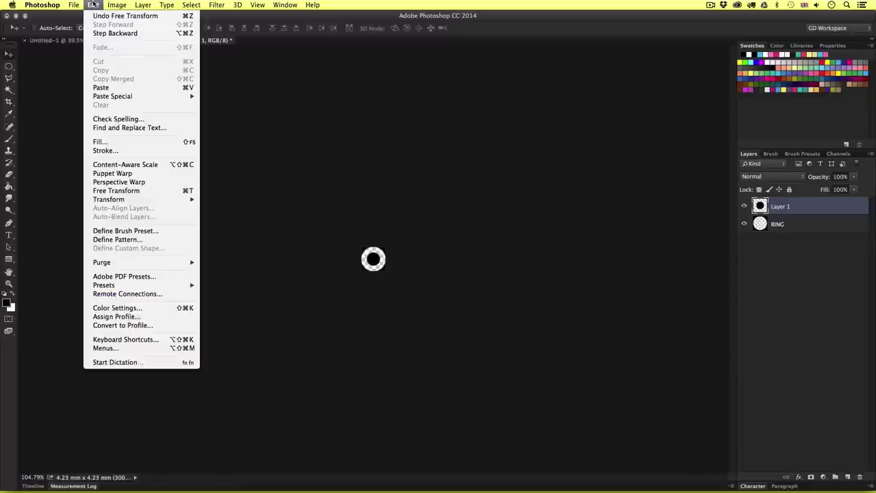
{"action": "left_click", "coordinate": [149, 239]}
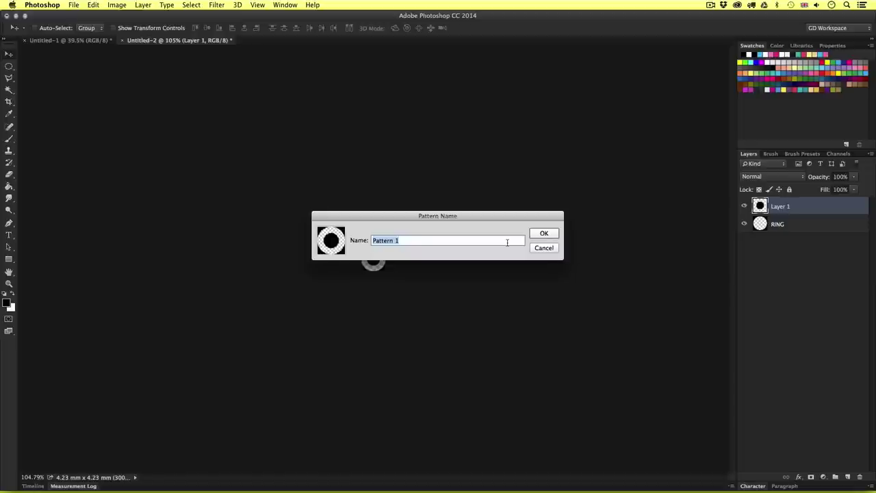
{"action": "type", "text": "K "}
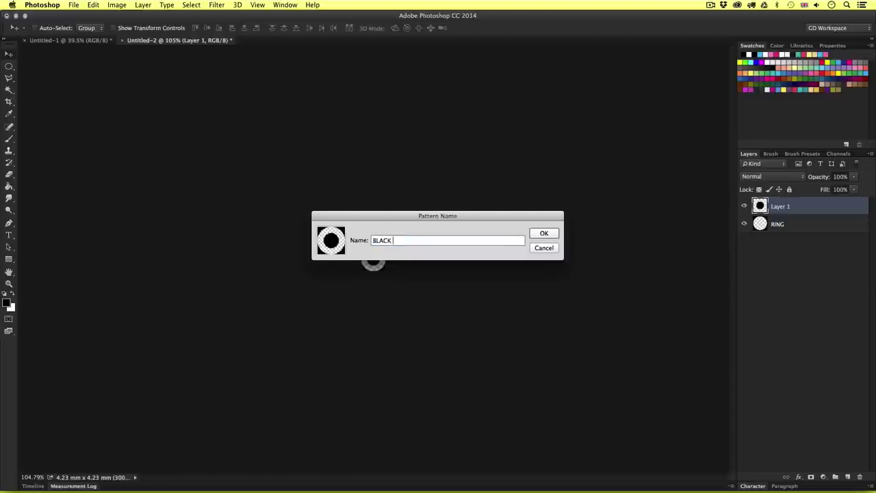
{"action": "type", "text": "RING 50PX"}
{"action": "left_click", "coordinate": [545, 233]}
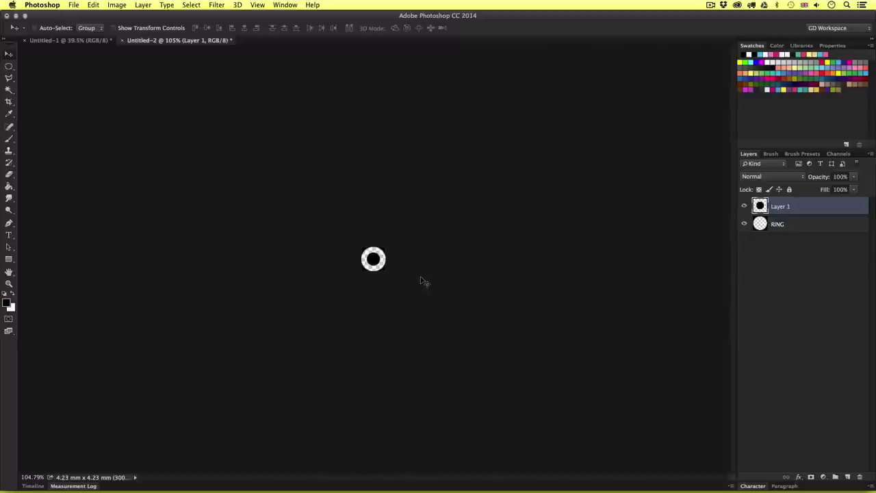
Add a white (ffffff) Color Overlay to the RING layer and copy the effect to Layer 1
{"action": "left_click", "coordinate": [818, 225]}
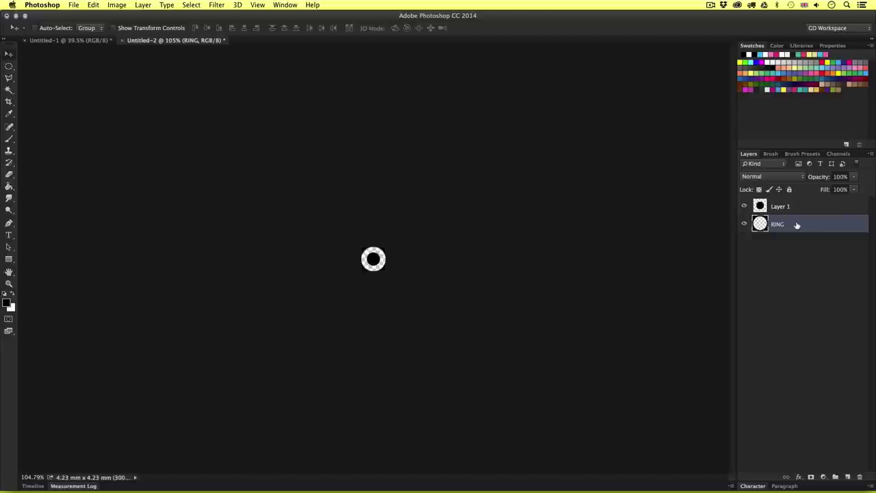
{"action": "double_click", "coordinate": [797, 226]}
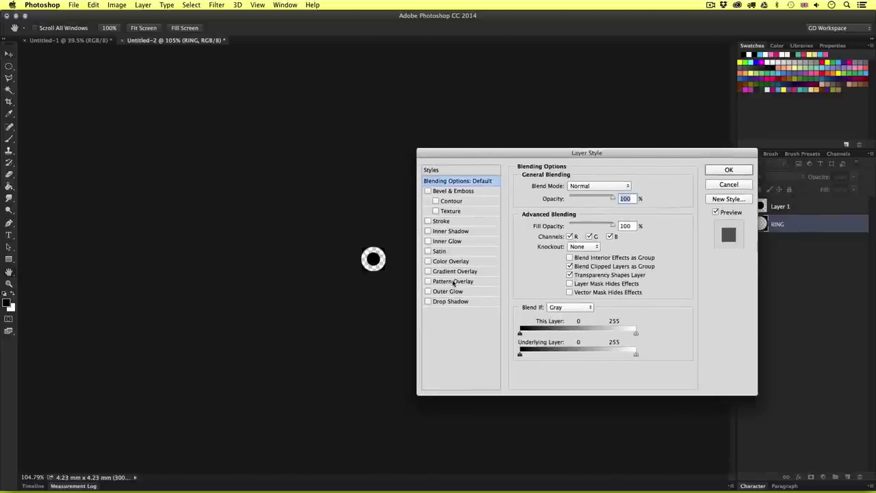
{"action": "left_click", "coordinate": [427, 261]}
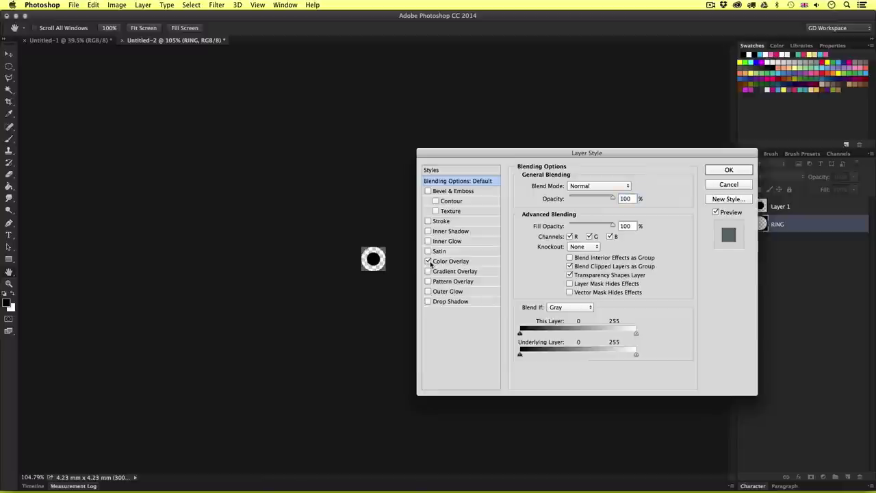
{"action": "left_click", "coordinate": [488, 263]}
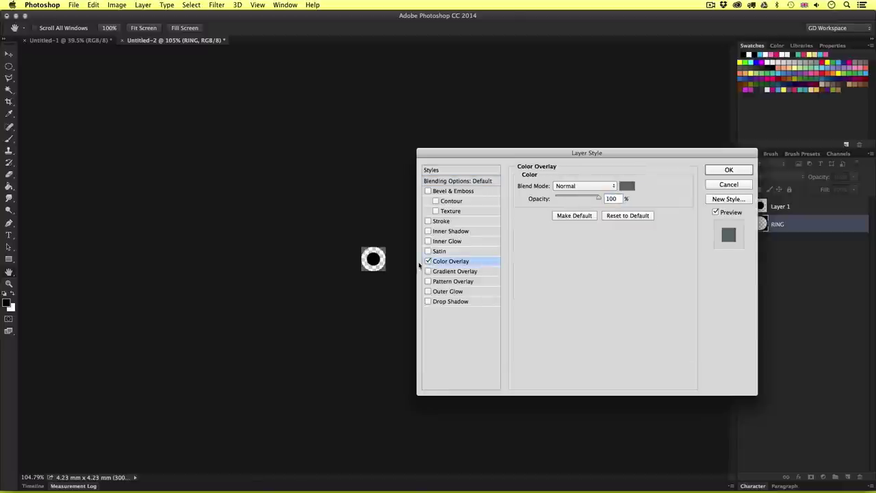
{"action": "left_click", "coordinate": [628, 186]}
{"action": "left_click_drag", "start_coordinate": [497, 113], "coordinate": [420, 48]}
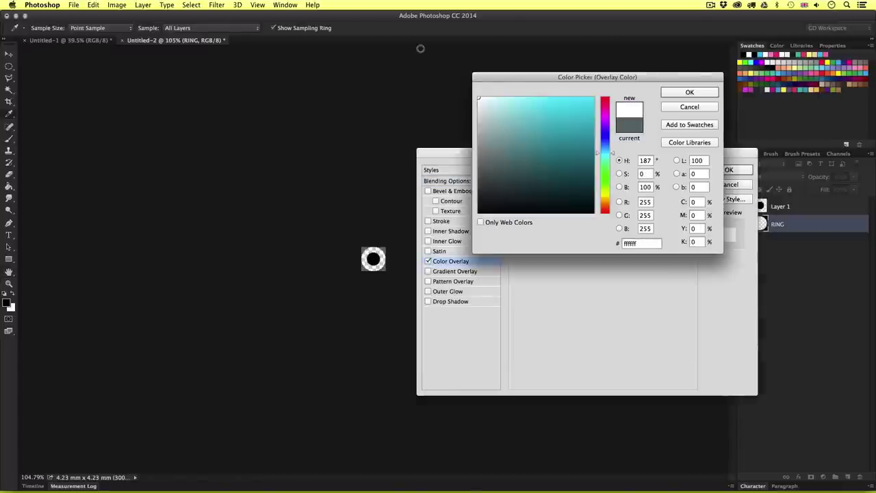
{"action": "left_click", "coordinate": [708, 94]}
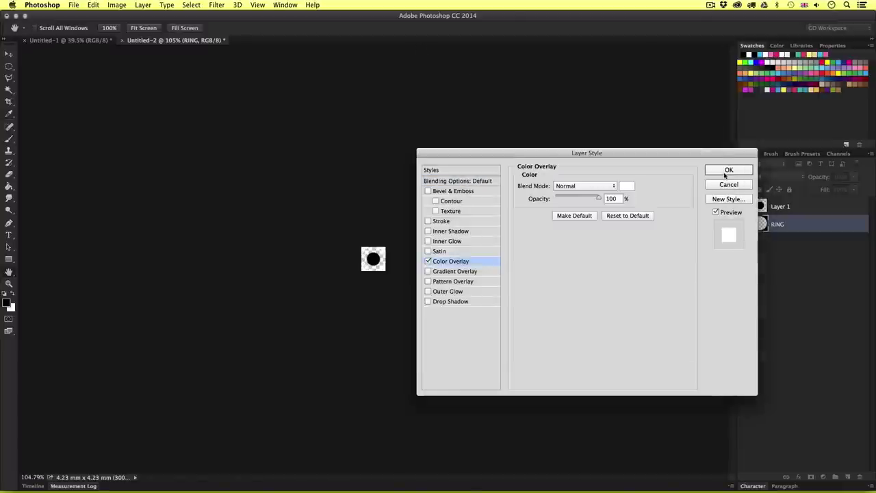
{"action": "left_click", "coordinate": [727, 171]}
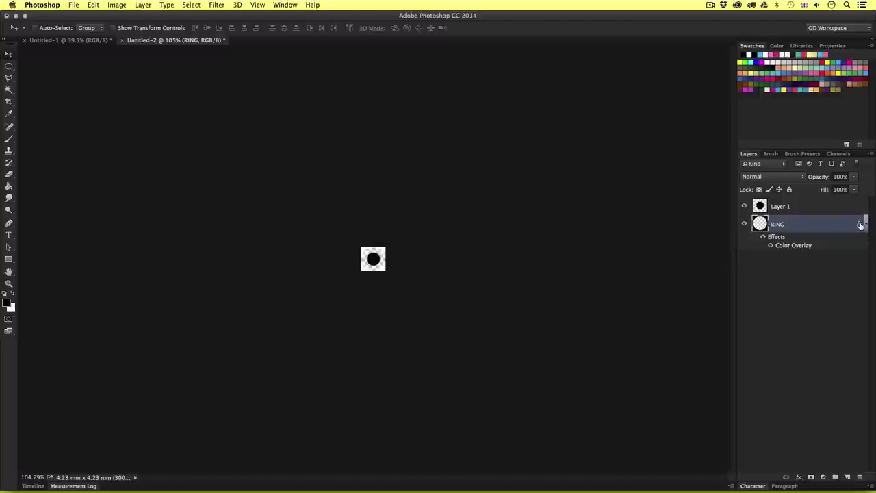
{"action": "left_click_drag", "start_coordinate": [858, 225], "coordinate": [858, 209]}
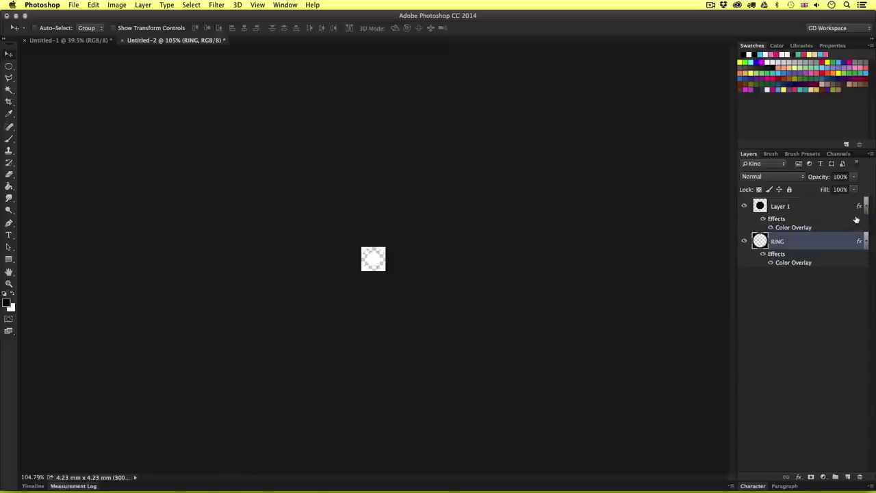
{"action": "left_click", "coordinate": [857, 279]}
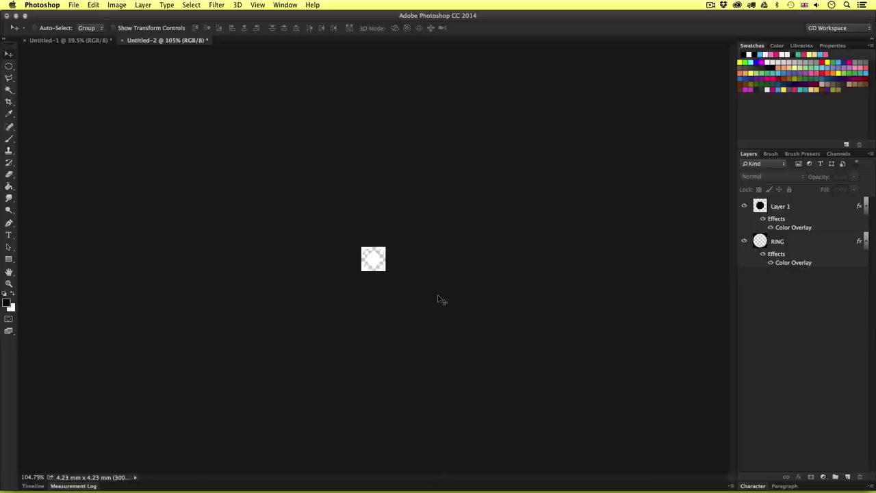
Define the white version of the ring artwork as a pattern named WHITE RING 50PX
{"action": "left_click", "coordinate": [89, 5]}
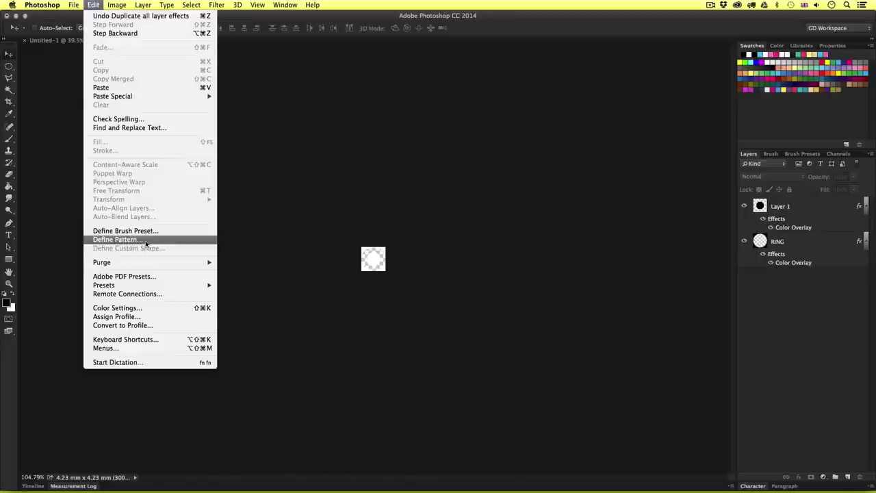
{"action": "left_click", "coordinate": [118, 239]}
{"action": "type", "text": "WHITE RING 50PX"}
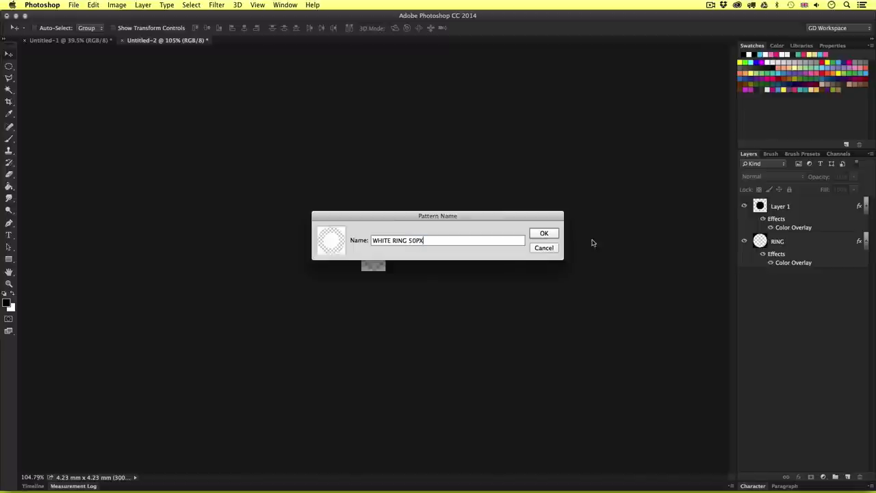
{"action": "left_click", "coordinate": [554, 235]}
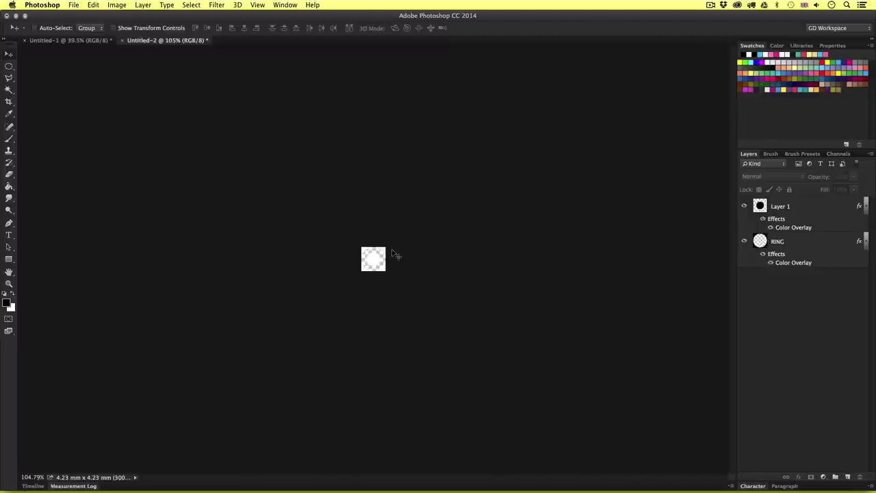
In the Untitled-1 photo document, add a Pattern Overlay using the 50 px white ring pattern to the PLACE YOUR IMAGE HERE layer
{"action": "left_click", "coordinate": [65, 42]}
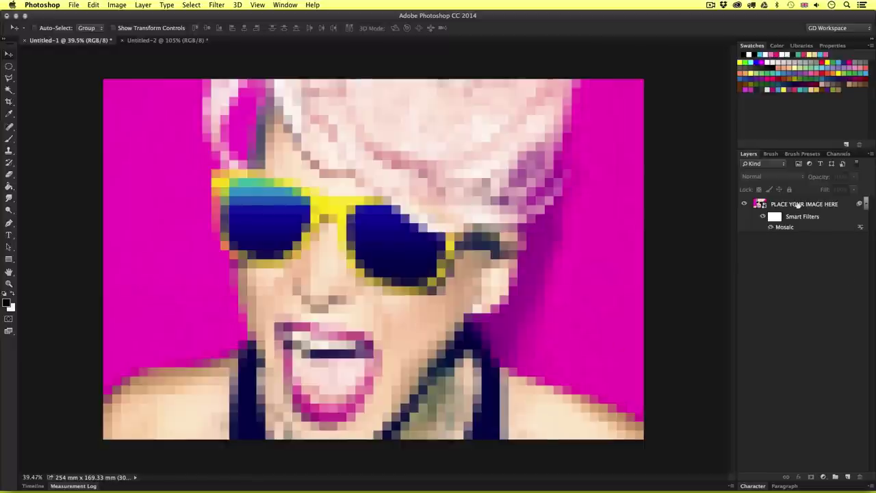
{"action": "left_click", "coordinate": [849, 204]}
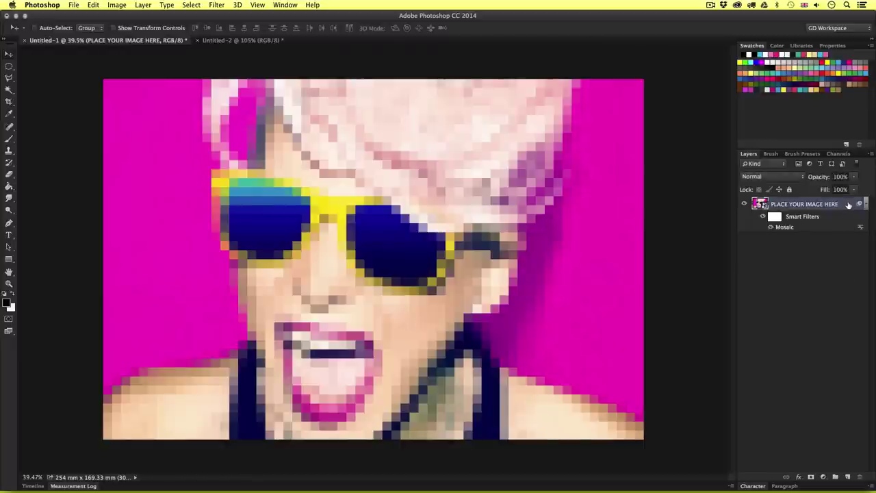
{"action": "double_click", "coordinate": [849, 204]}
{"action": "left_click_drag", "start_coordinate": [600, 152], "coordinate": [558, 153]}
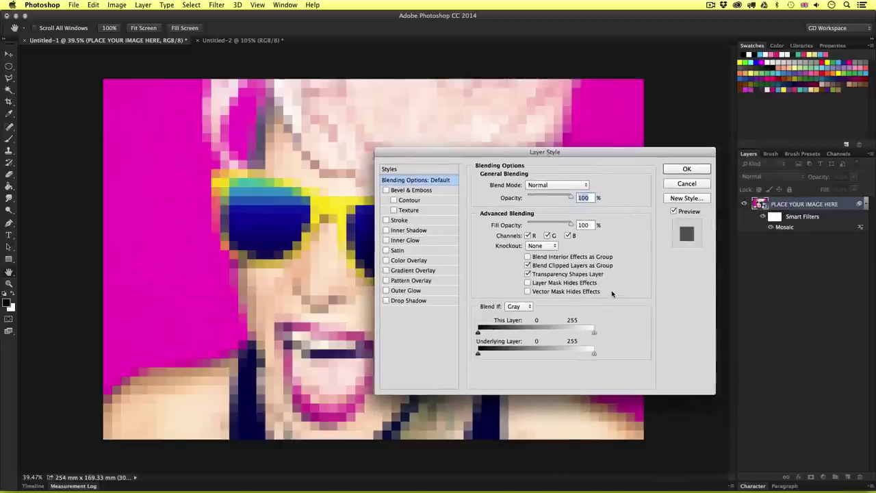
{"action": "left_click", "coordinate": [420, 281]}
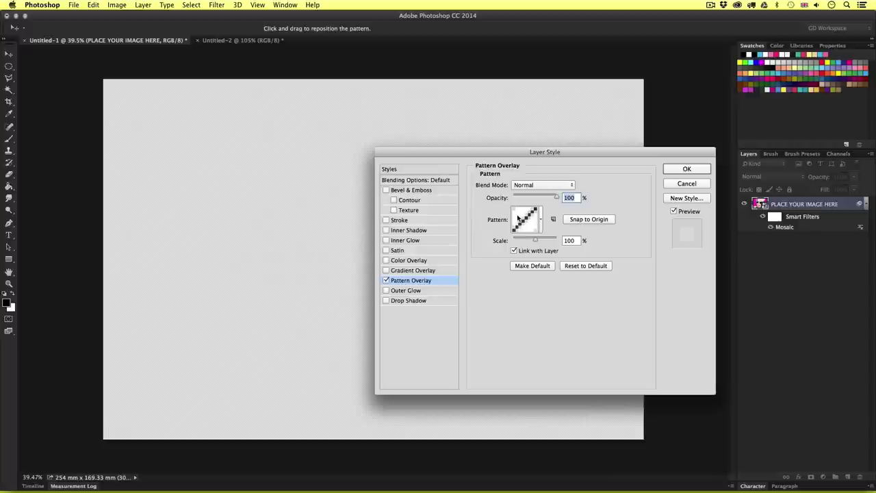
{"action": "left_click", "coordinate": [519, 218]}
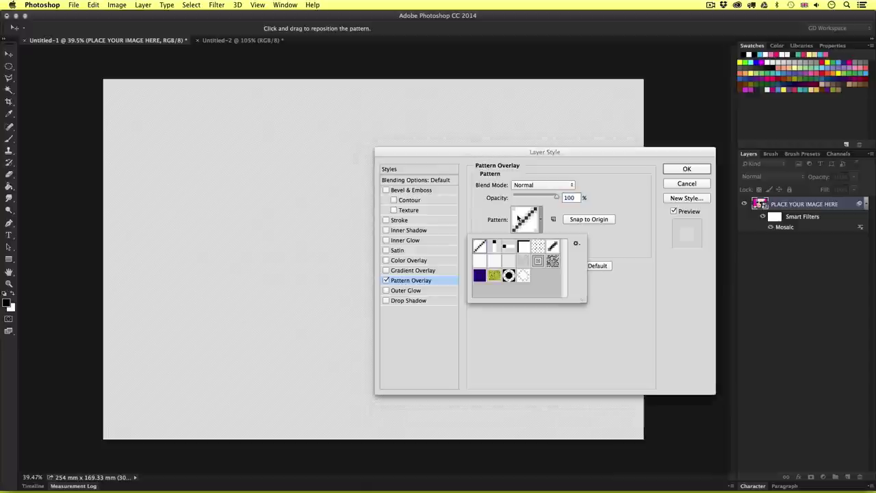
{"action": "left_click", "coordinate": [523, 276]}
{"action": "left_click", "coordinate": [672, 171]}
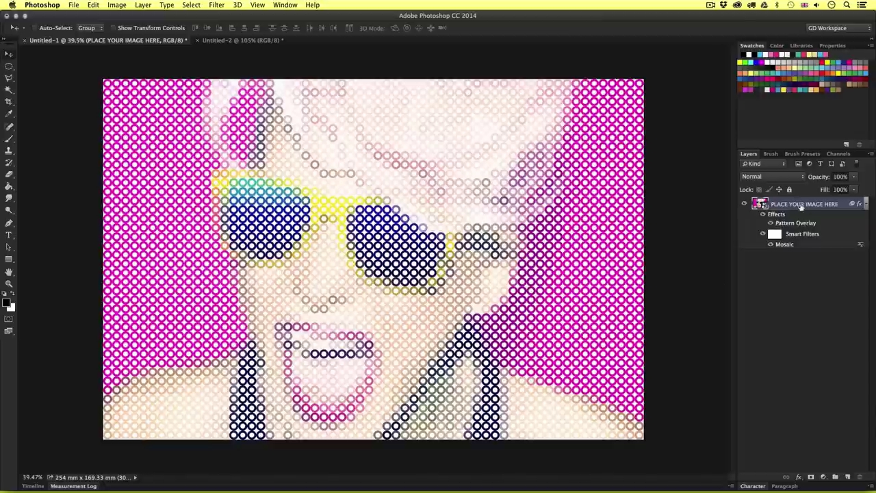
{"action": "left_click", "coordinate": [796, 265]}
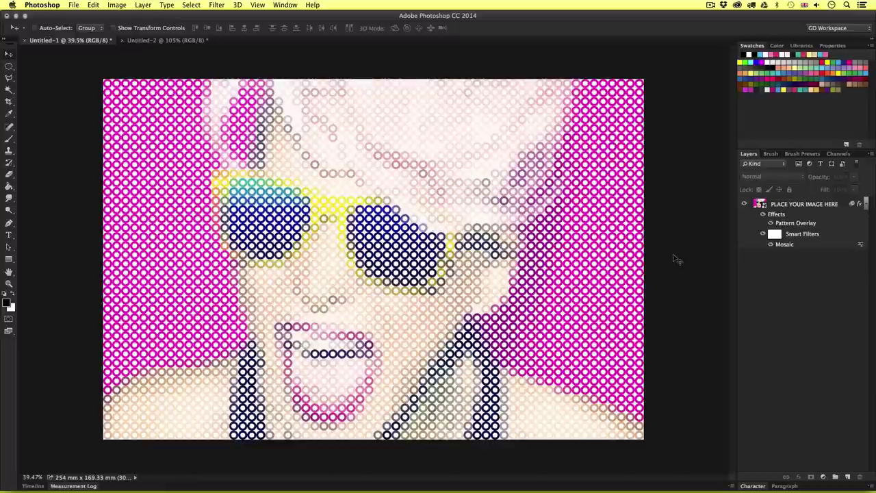
Switch the photo layer's Pattern Overlay to the 50 px black ring pattern
{"action": "double_click", "coordinate": [843, 204]}
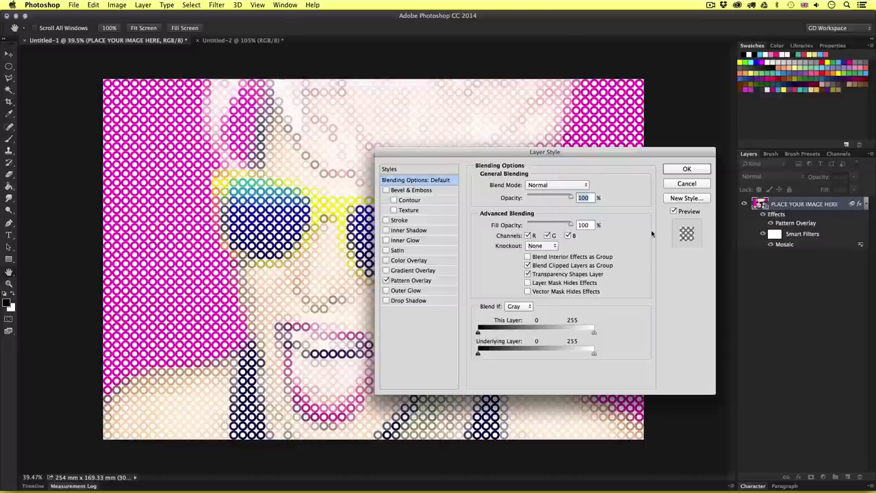
{"action": "left_click", "coordinate": [412, 282]}
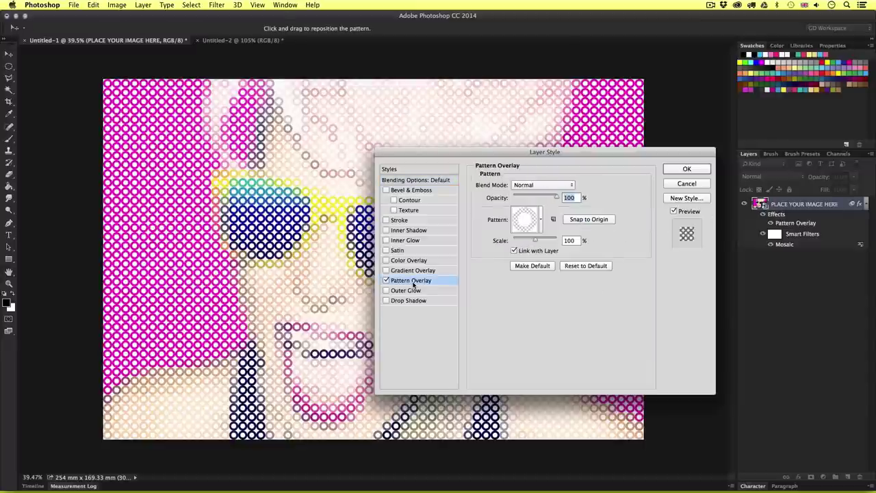
{"action": "left_click", "coordinate": [525, 219]}
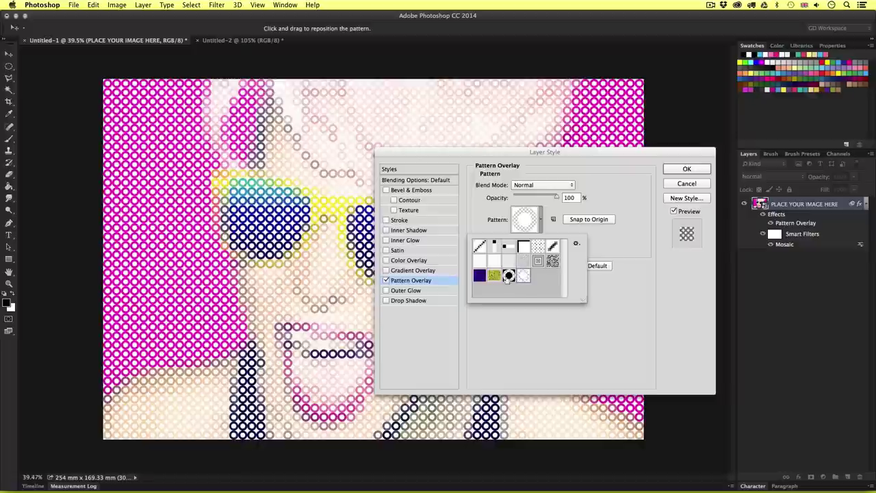
{"action": "left_click", "coordinate": [508, 276]}
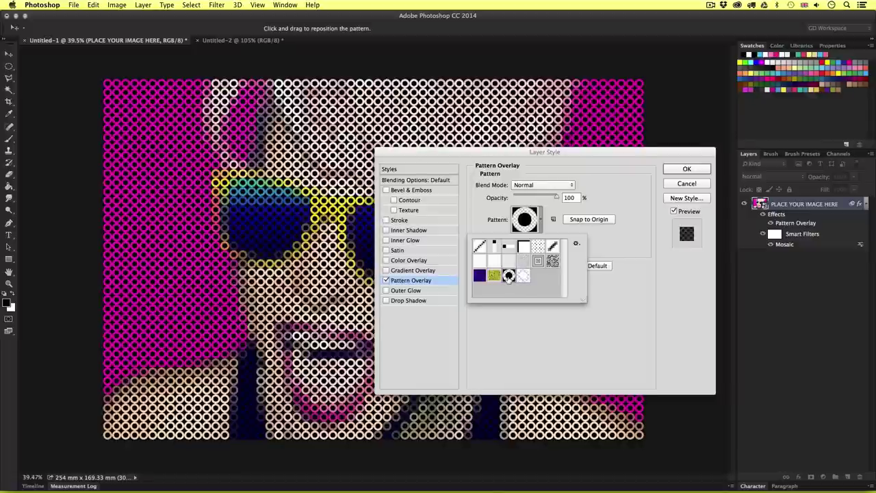
{"action": "left_click", "coordinate": [675, 168]}
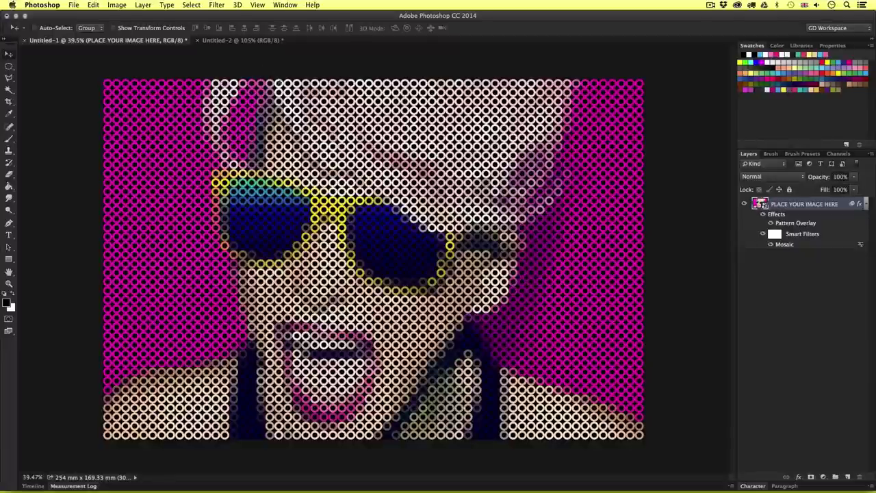
Resize the ring artwork document Untitled-2 to 25 × 25 pixels
{"action": "left_click", "coordinate": [232, 42]}
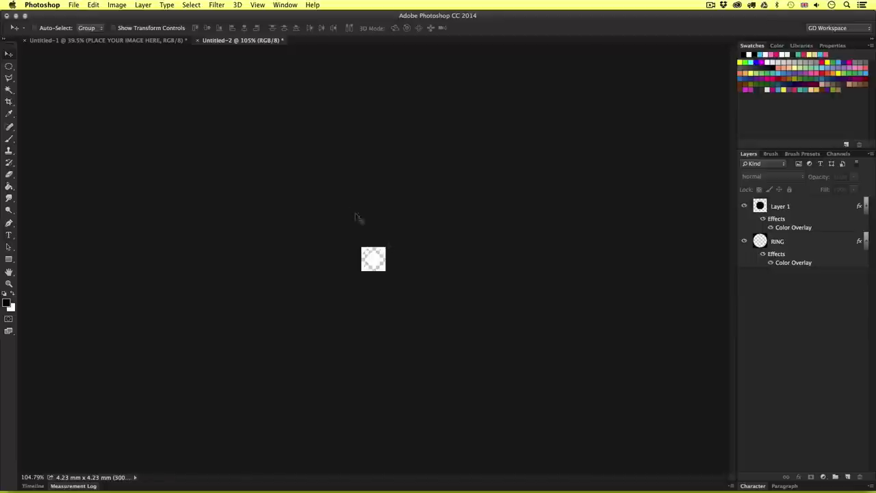
{"action": "left_click", "coordinate": [111, 6]}
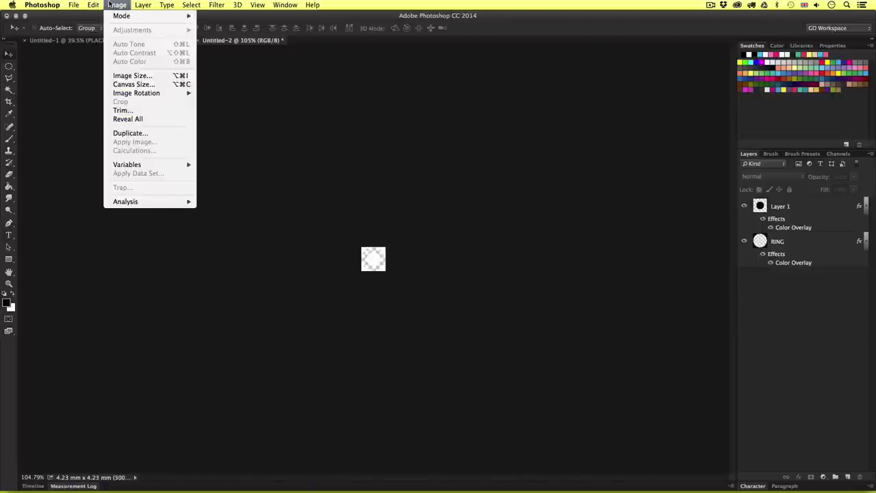
{"action": "left_click", "coordinate": [137, 75]}
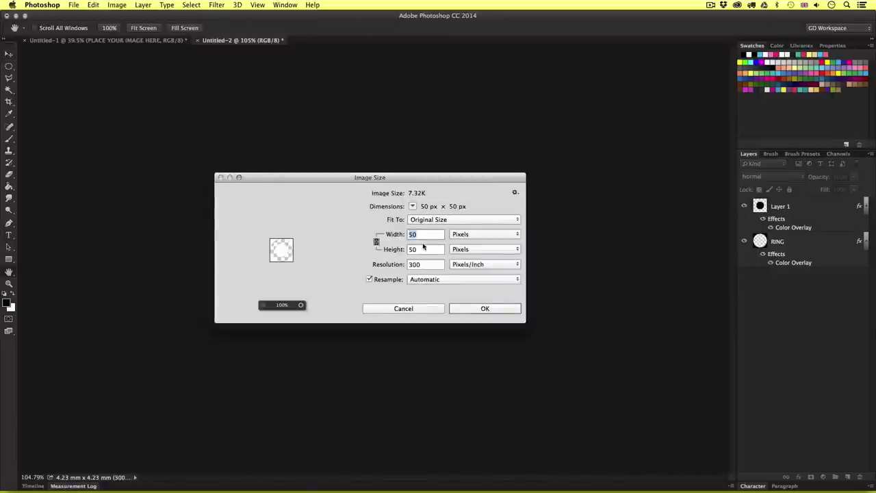
{"action": "type", "text": "25"}
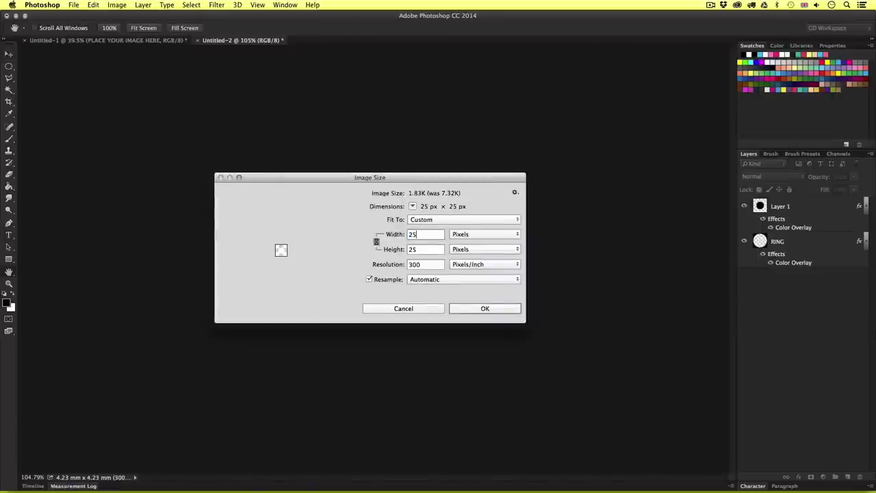
{"action": "double_click", "coordinate": [423, 263]}
{"action": "left_click", "coordinate": [481, 308]}
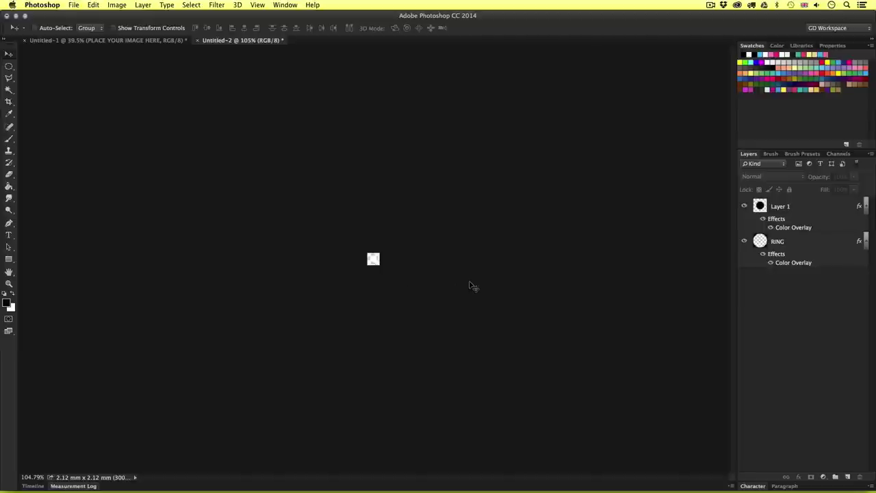
Define the reduced white ring artwork as a pattern named WHITE RING 25PX
{"action": "left_click", "coordinate": [94, 4]}
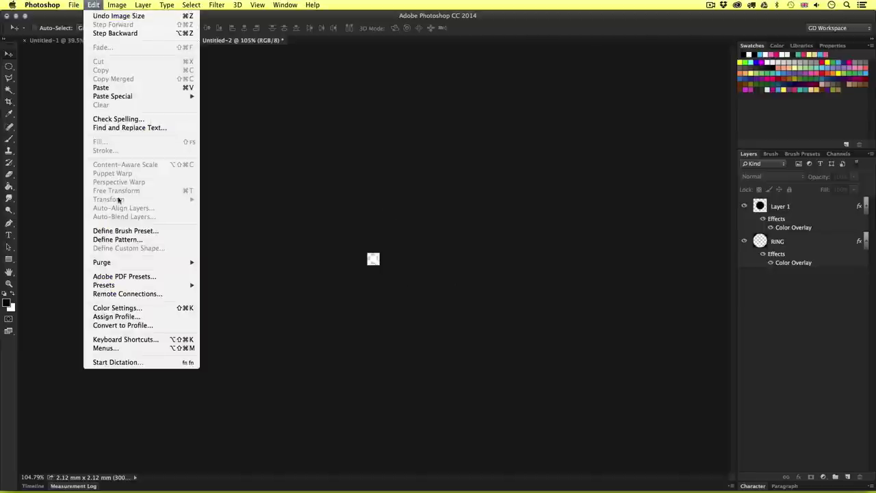
{"action": "left_click", "coordinate": [117, 239]}
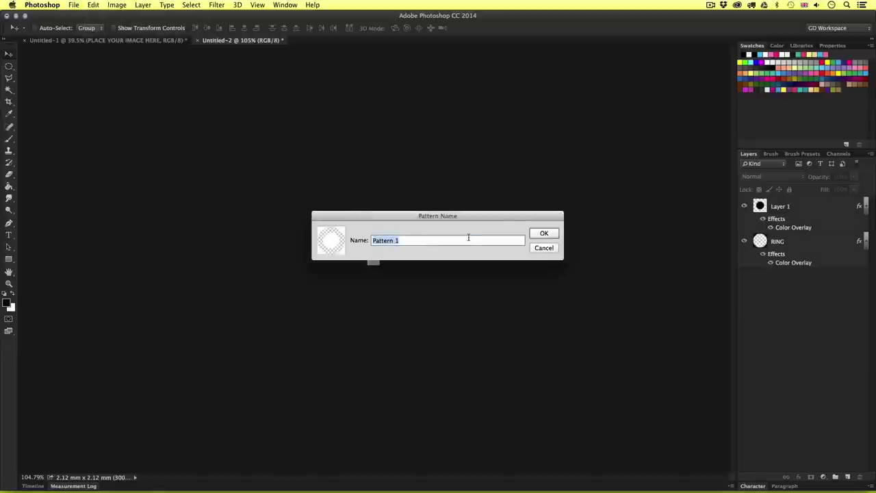
{"action": "type", "text": "WHITE RING 25PX"}
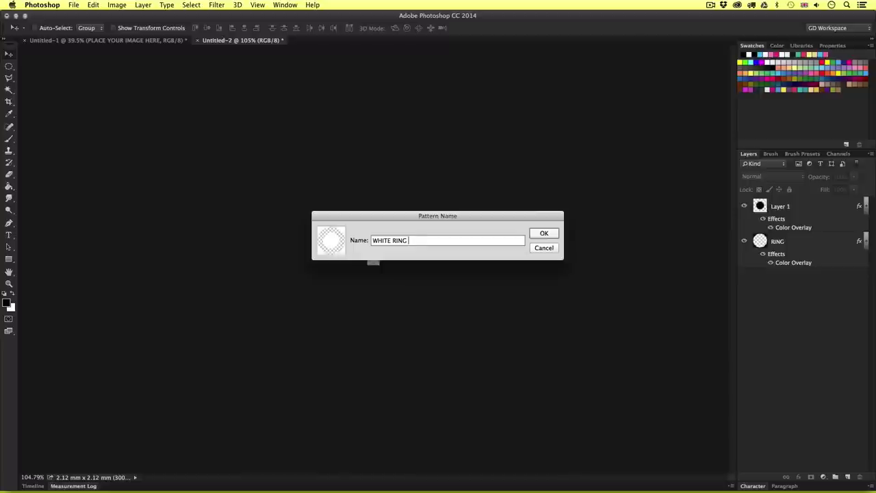
{"action": "left_click", "coordinate": [544, 234]}
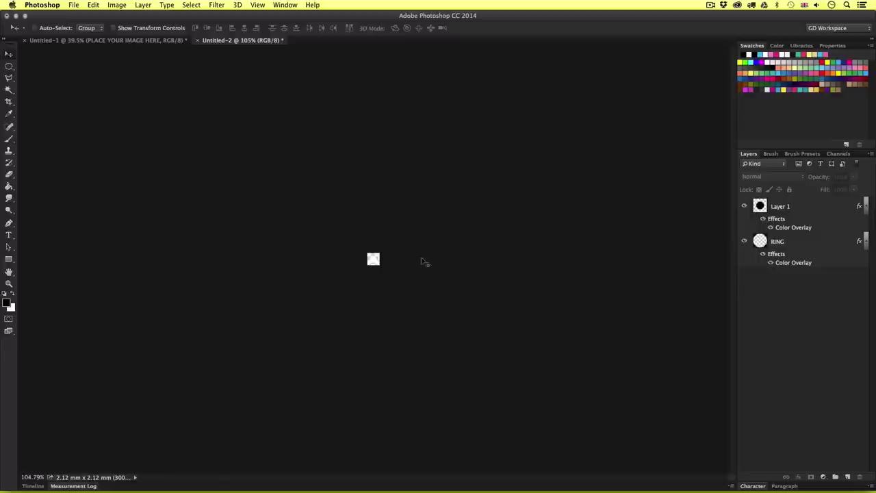
Set the cell size of the Mosaic smart filter on the Untitled-1 photo layer to 25 square
{"action": "left_click", "coordinate": [121, 41]}
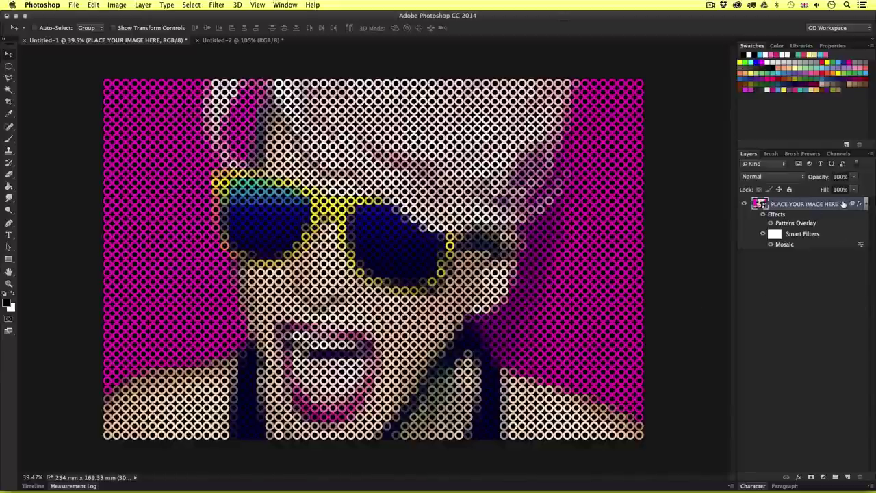
{"action": "double_click", "coordinate": [786, 246]}
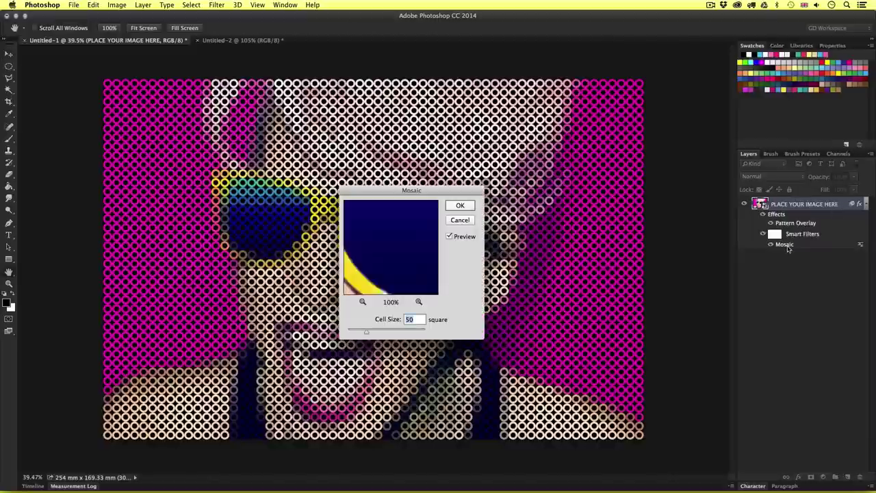
{"action": "type", "text": "25"}
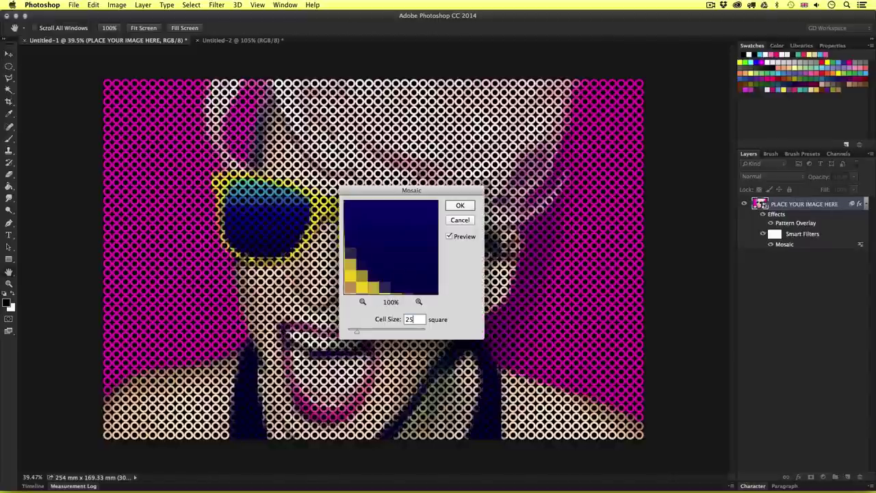
{"action": "left_click", "coordinate": [459, 206]}
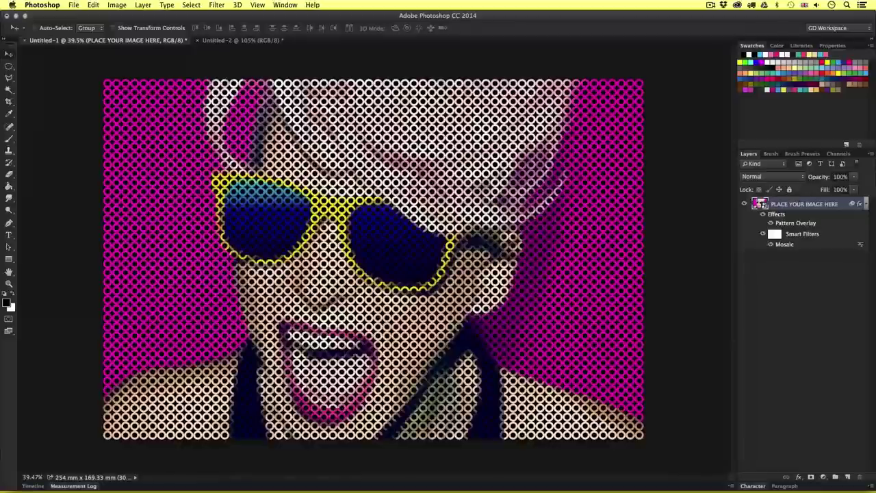
Change the PLACE YOUR IMAGE HERE layer's Pattern Overlay to the WHITE RING 25PX pattern
{"action": "double_click", "coordinate": [844, 206]}
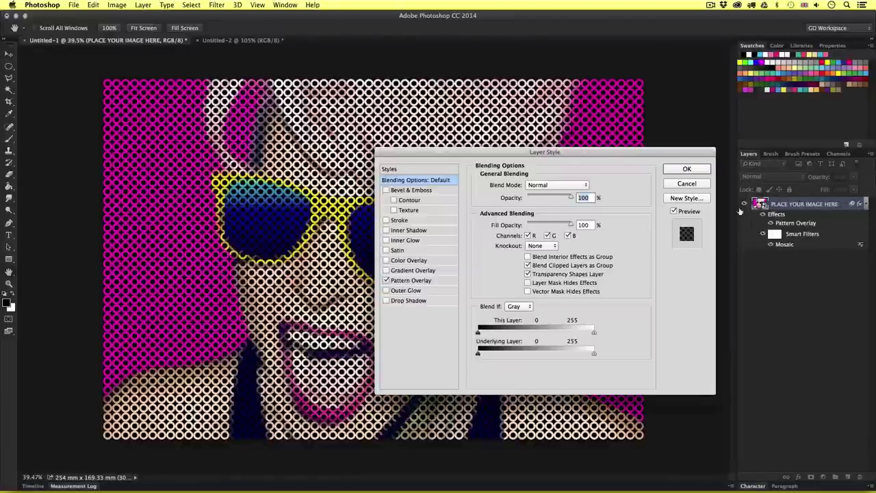
{"action": "left_click", "coordinate": [428, 281]}
{"action": "left_click", "coordinate": [525, 221]}
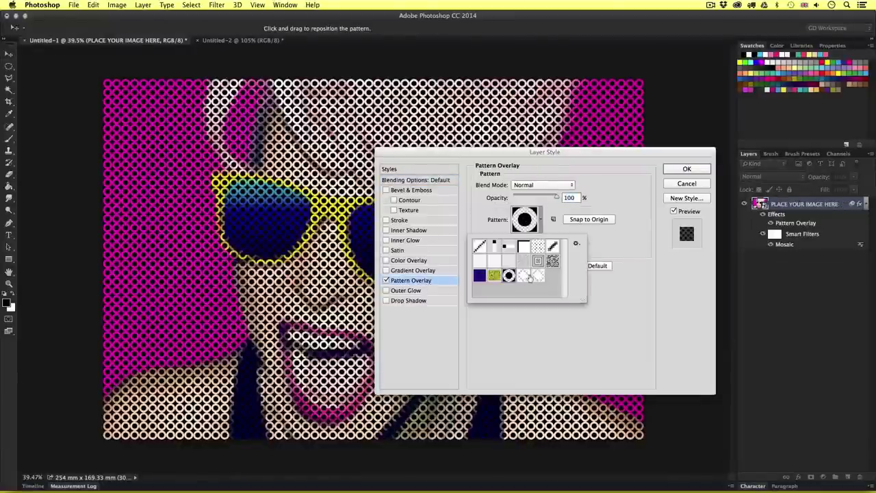
{"action": "left_click", "coordinate": [538, 277]}
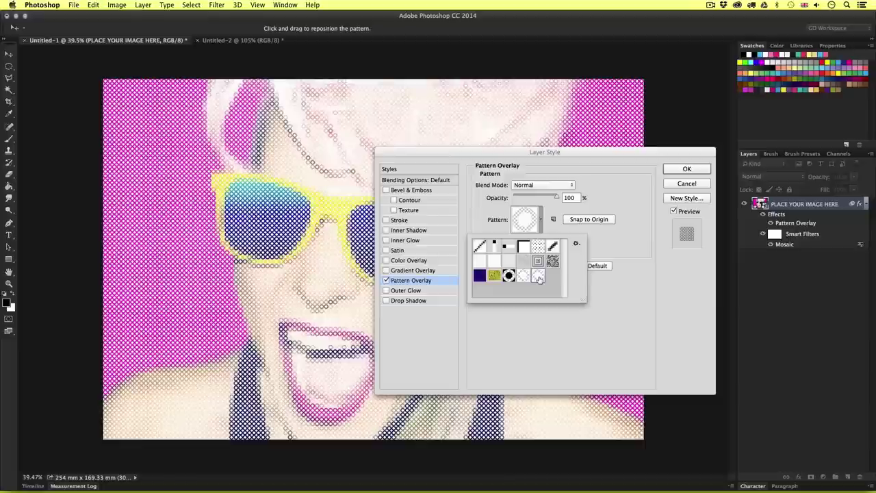
{"action": "left_click", "coordinate": [686, 169]}
{"action": "left_click", "coordinate": [687, 169]}
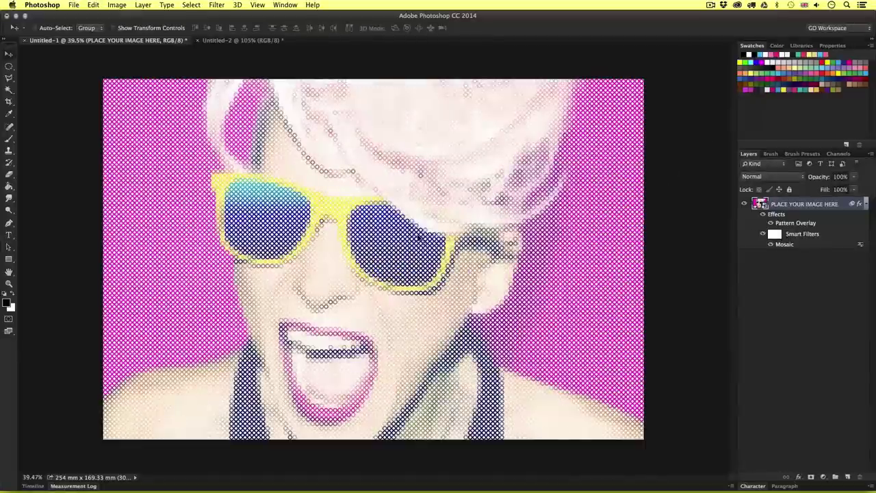
Set the Mosaic smart filter's cell size to 50 square under the 25 px ring overlay and examine the ring pattern up close
{"action": "key", "text": "z"}
{"action": "left_click_drag", "start_coordinate": [374, 261], "coordinate": [393, 260]}
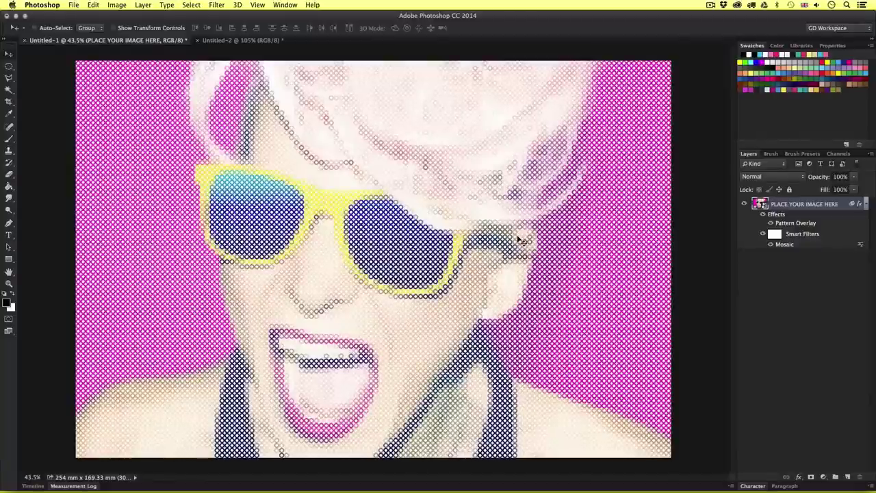
{"action": "double_click", "coordinate": [786, 244]}
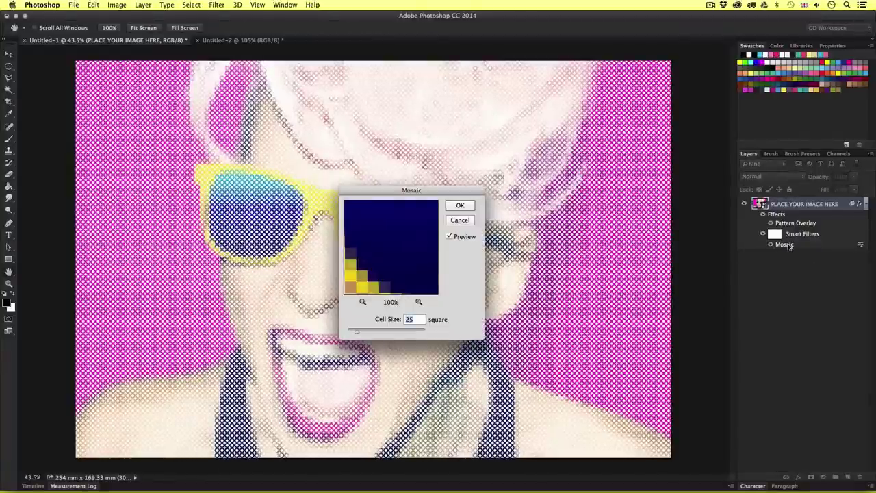
{"action": "type", "text": "50"}
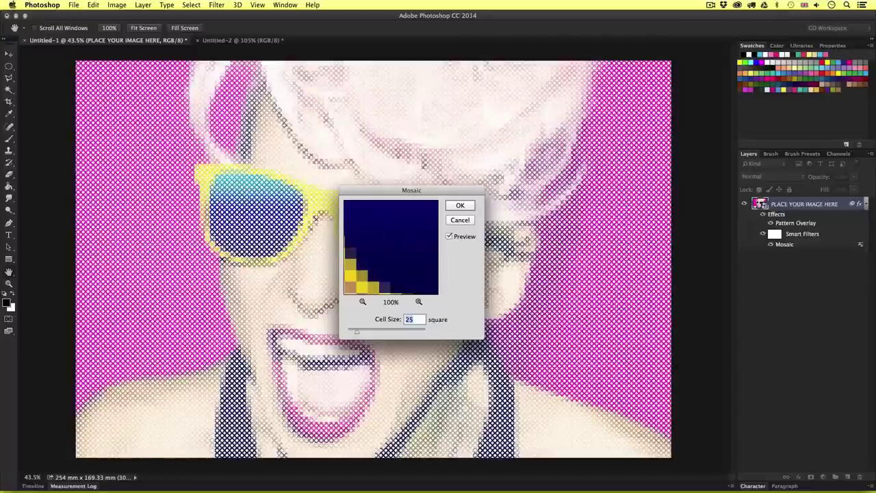
{"action": "left_click", "coordinate": [460, 206]}
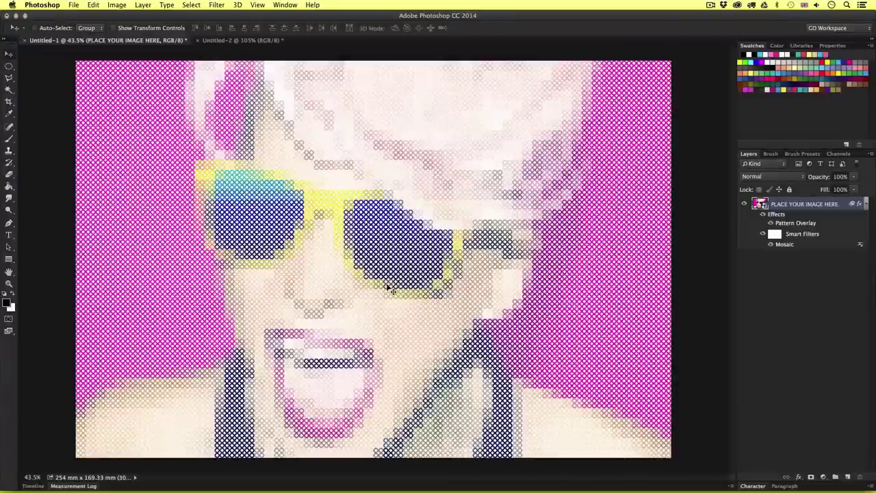
{"action": "key", "text": "z"}
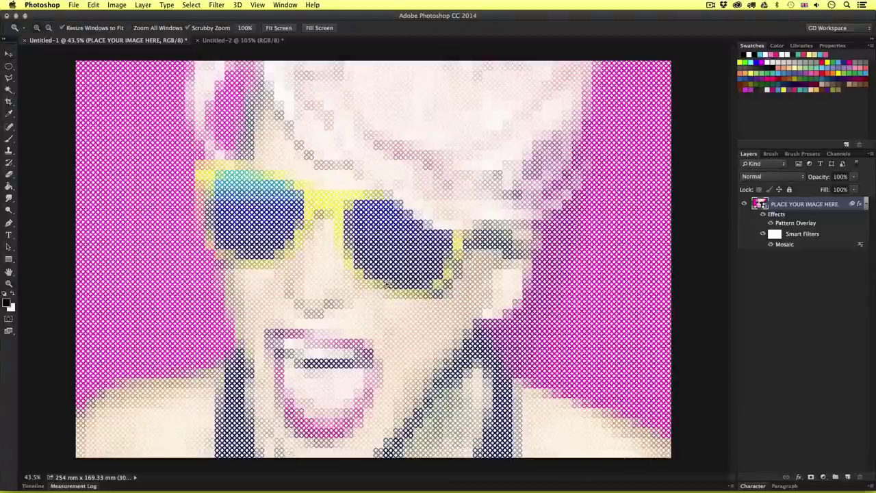
{"action": "left_click_drag", "start_coordinate": [311, 345], "coordinate": [392, 268]}
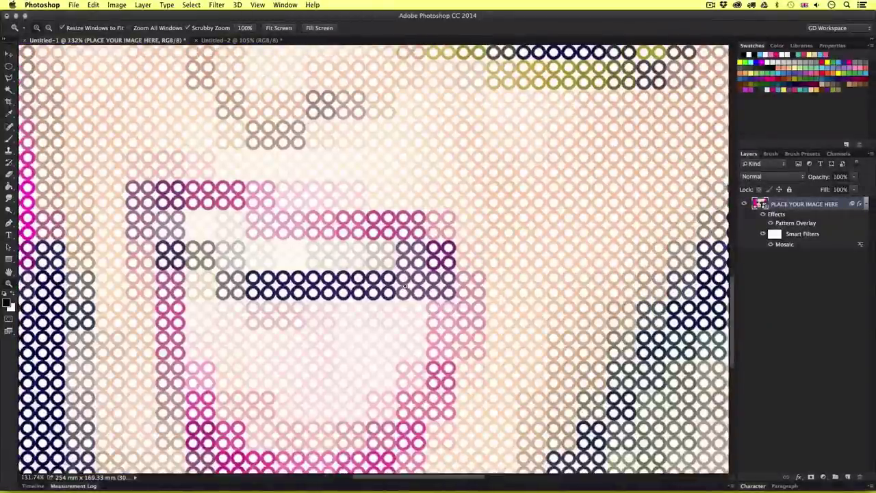
{"action": "left_click_drag", "start_coordinate": [445, 225], "coordinate": [397, 214]}
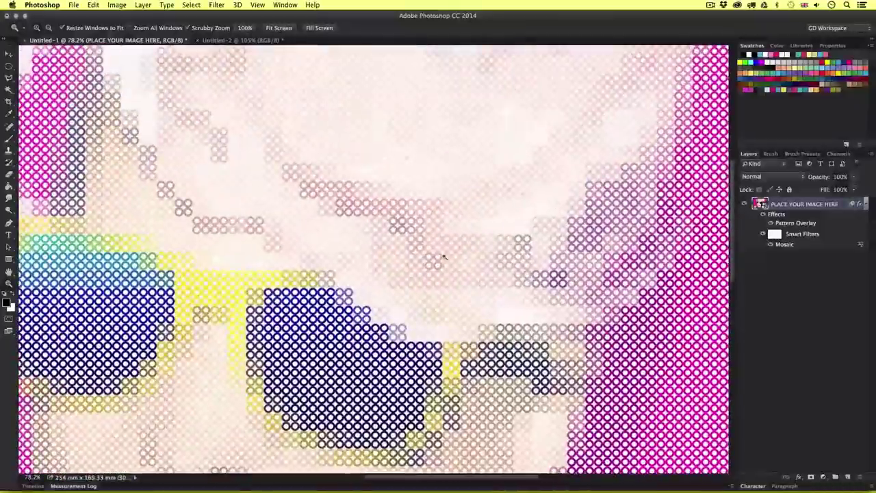